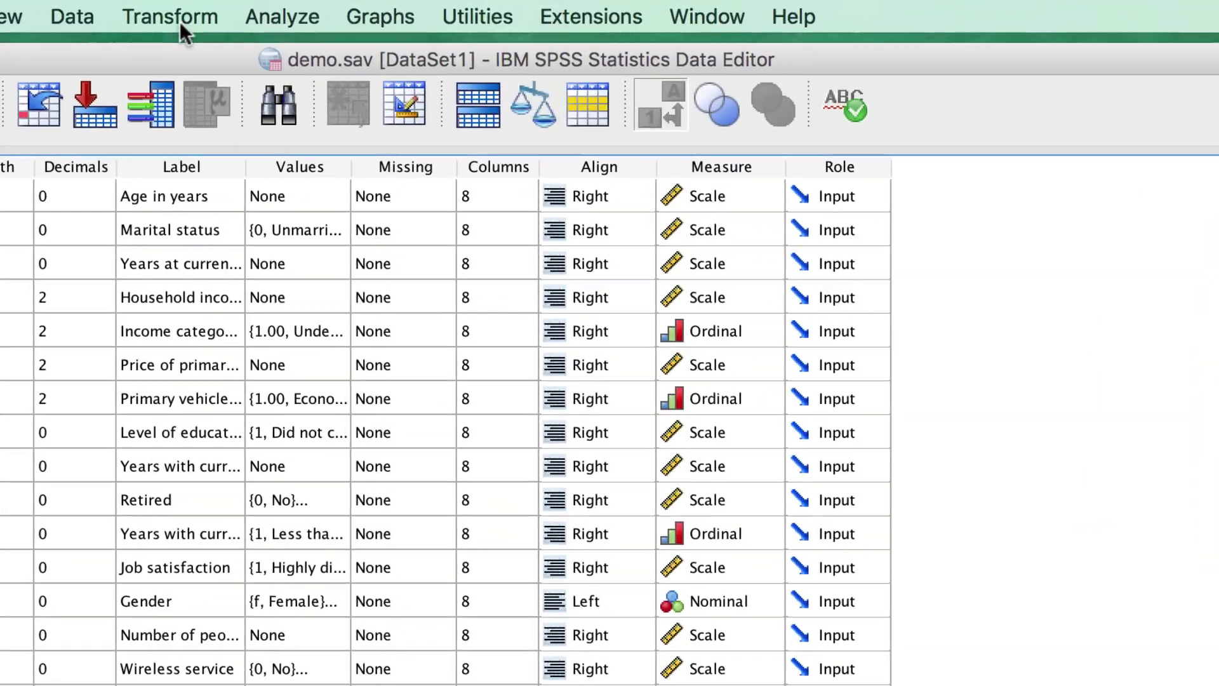
# Set up recoding Age in years into new variable AgeCat, labelled 'Age categories'.
pyautogui.click(162, 18)
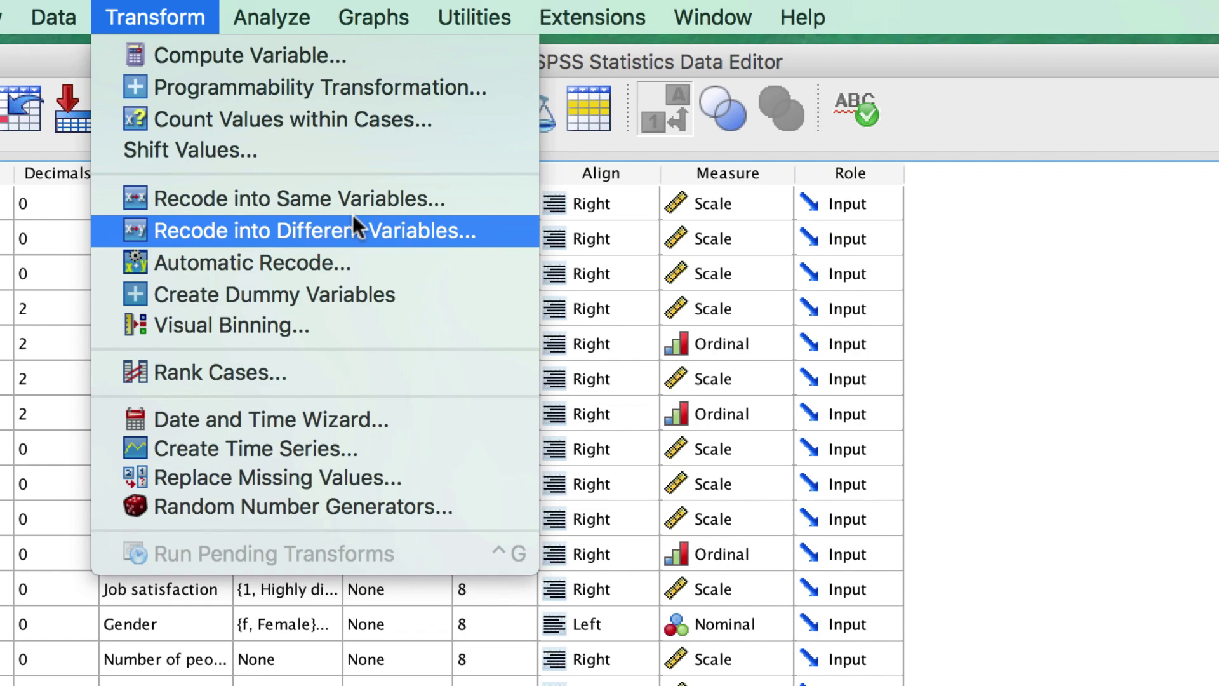
pyautogui.click(500, 230)
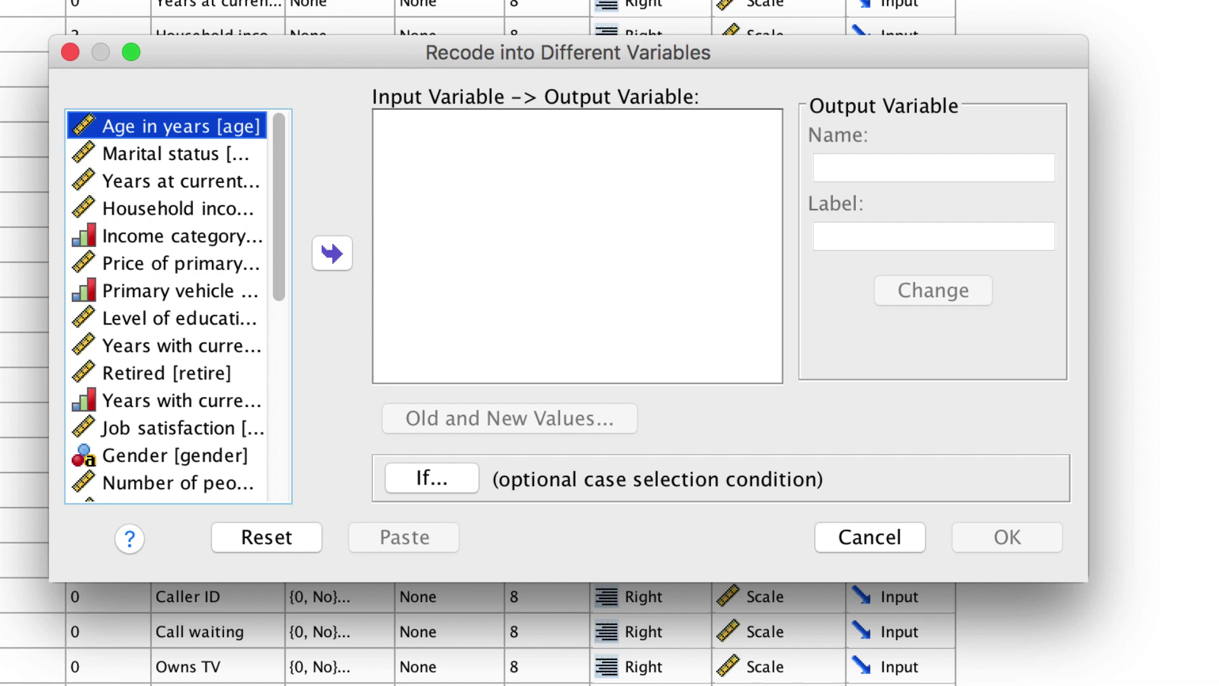
pyautogui.click(331, 254)
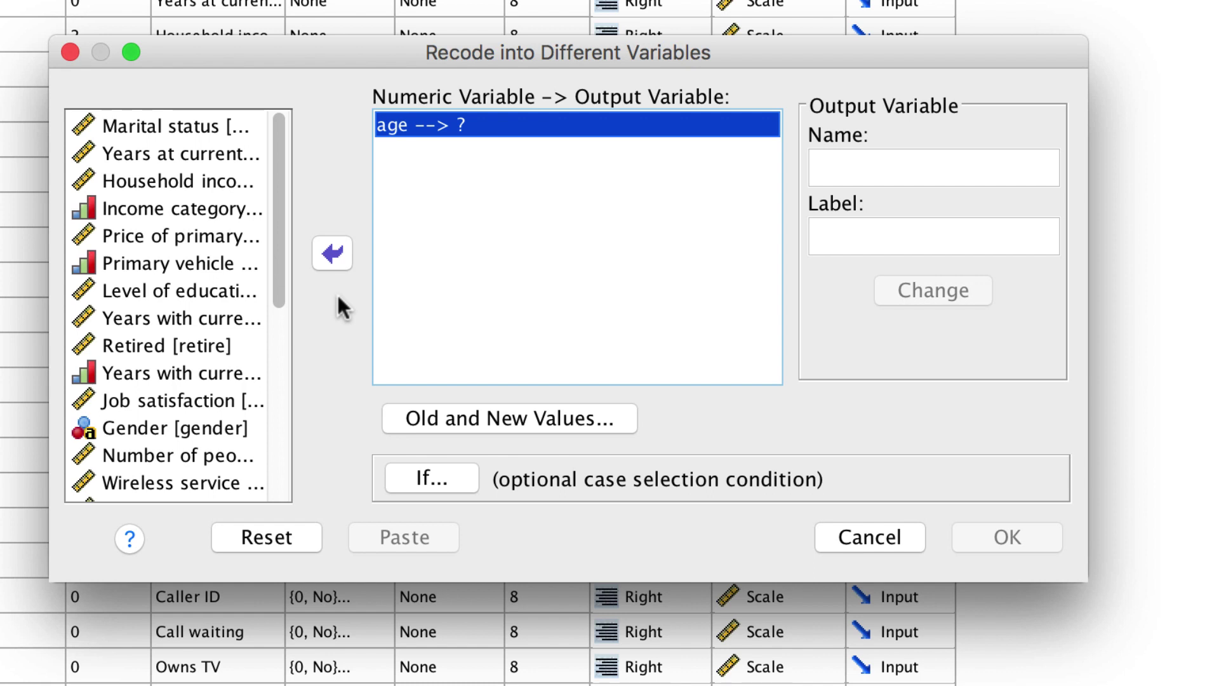
pyautogui.click(942, 169)
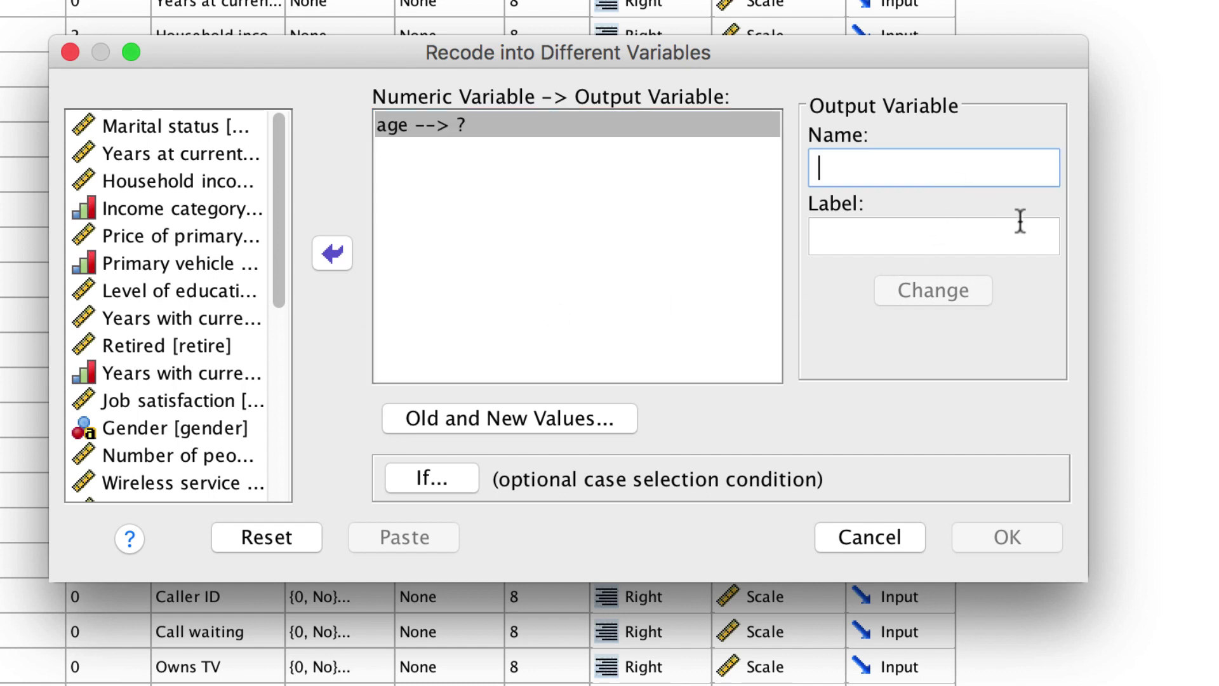
pyautogui.write('AgeCat')
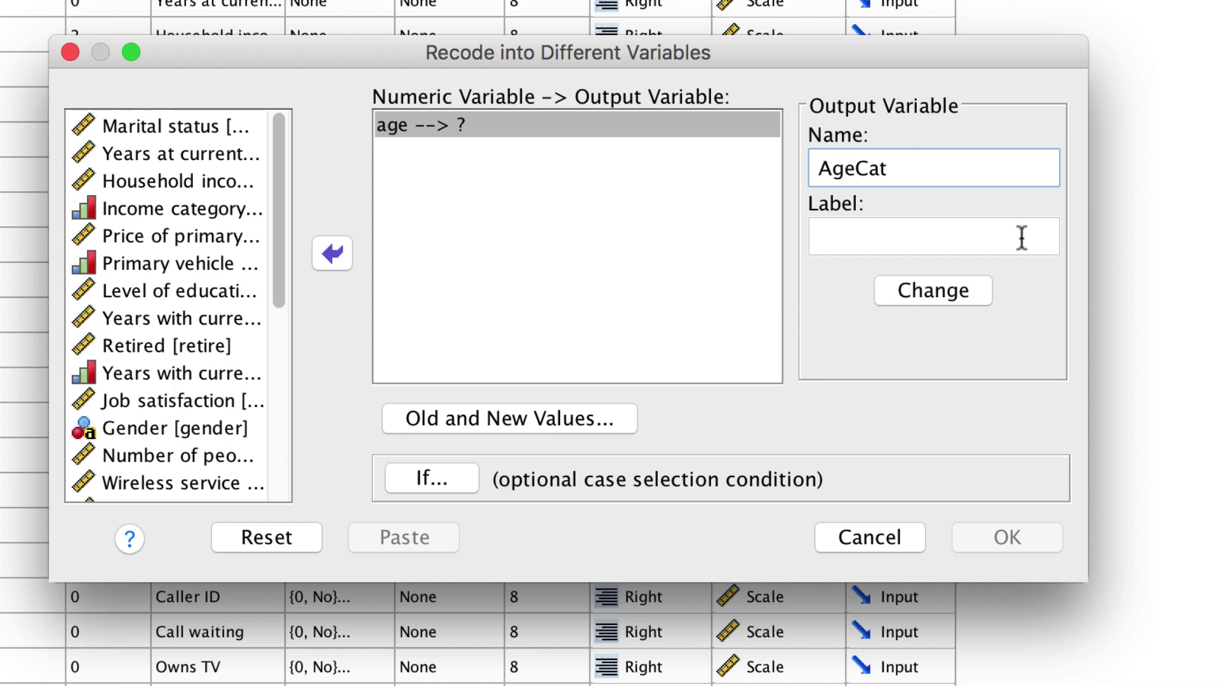
pyautogui.click(1022, 238)
pyautogui.write('Ag')
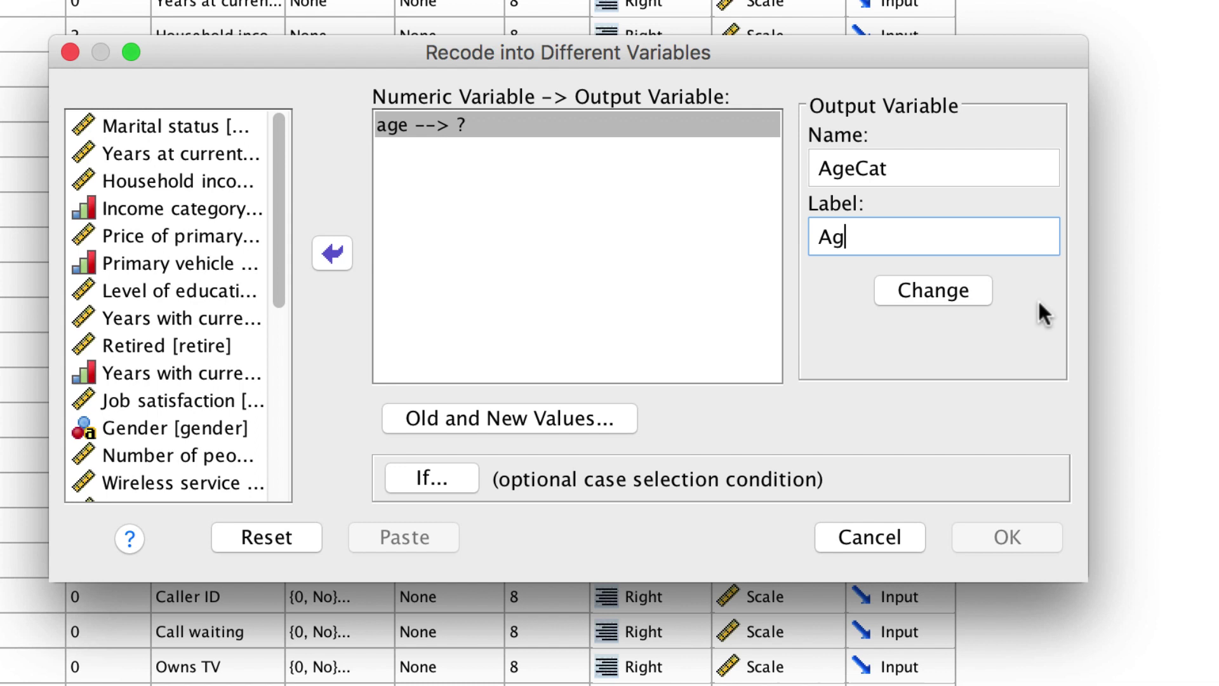
pyautogui.write('e catego')
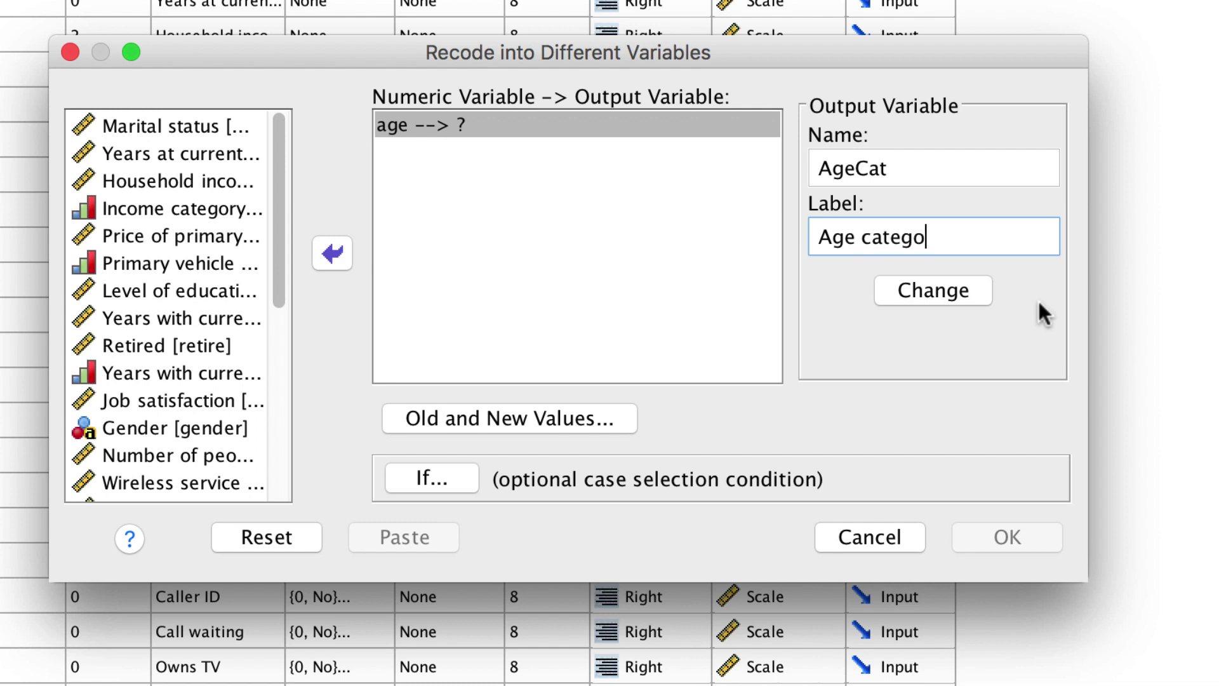
pyautogui.write('ries')
pyautogui.click(962, 291)
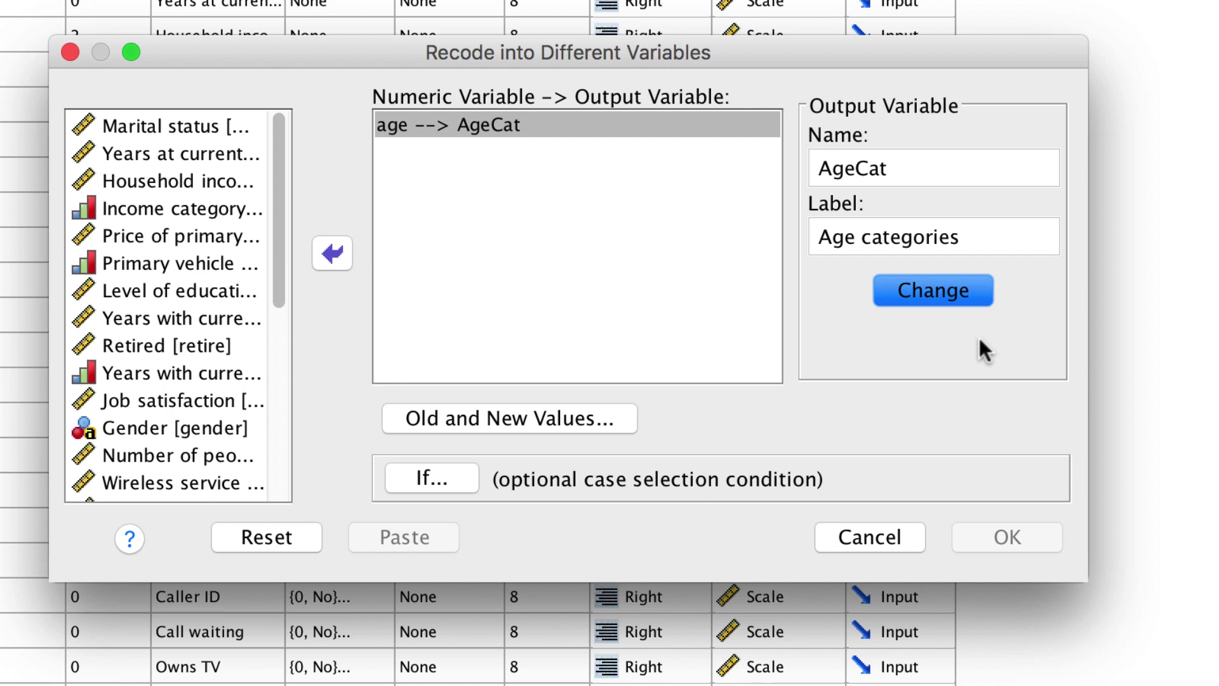
# Add a recode rule mapping Lowest through 21 to new value 1.
pyautogui.click(621, 414)
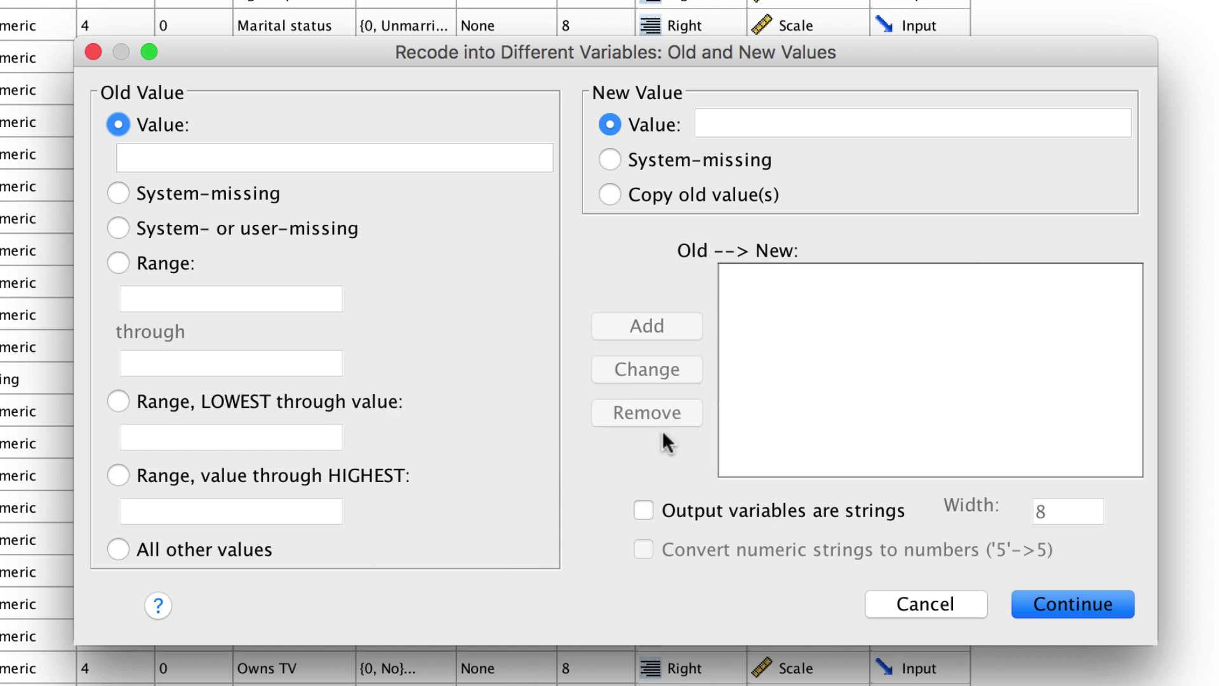
pyautogui.click(119, 402)
pyautogui.click(159, 434)
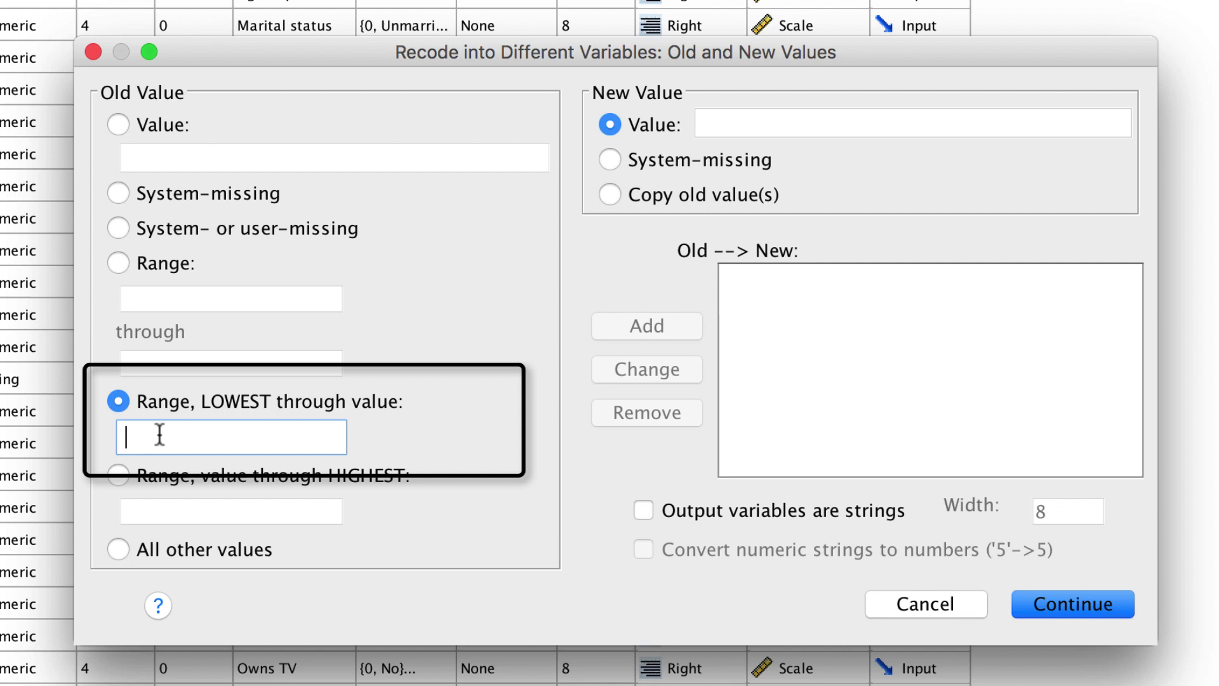
pyautogui.write('21')
pyautogui.click(727, 125)
pyautogui.write('1')
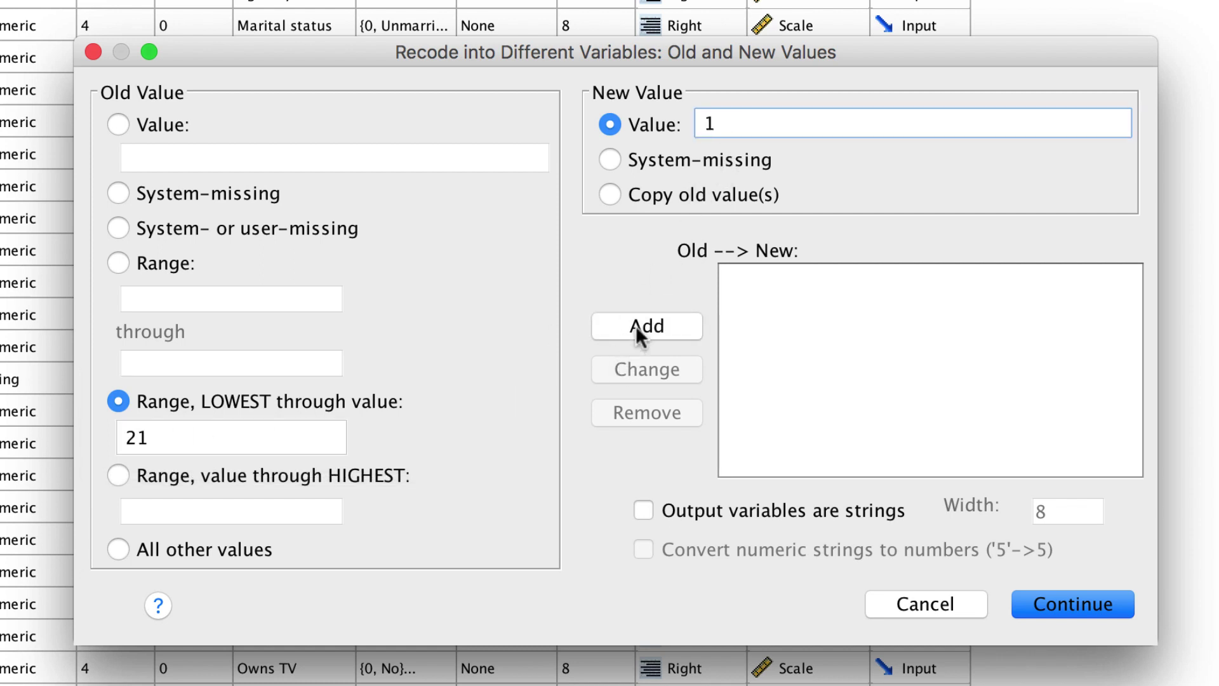
pyautogui.click(638, 322)
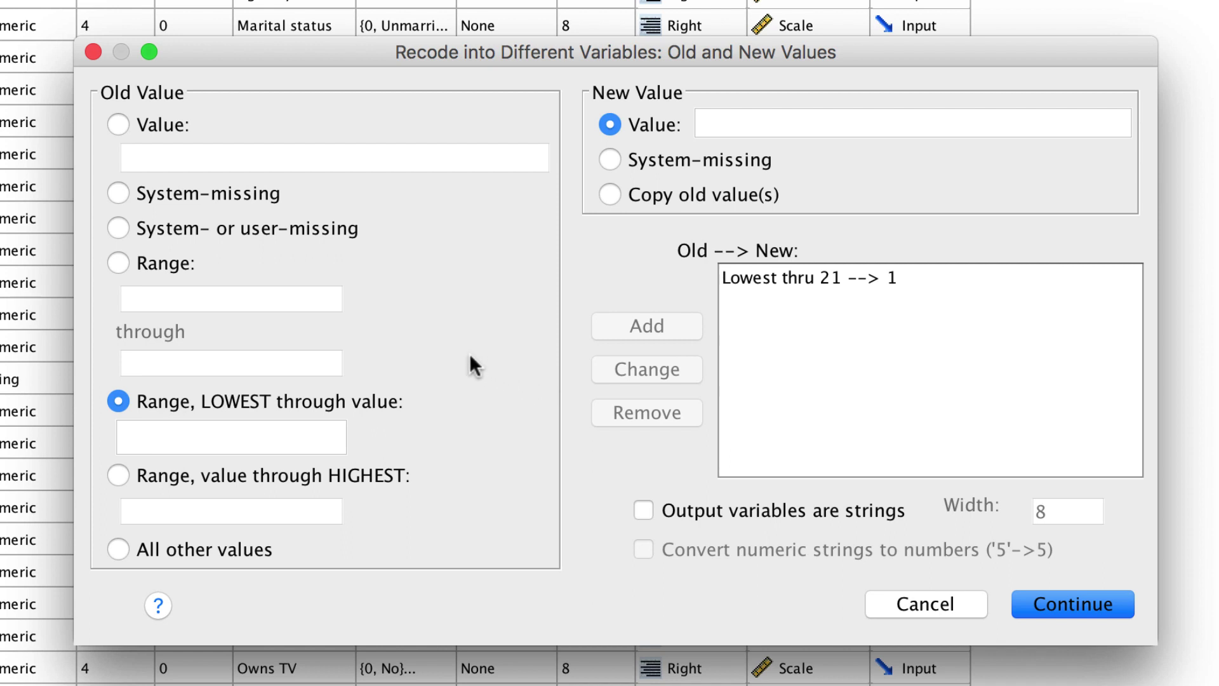
# Add a recode rule mapping ages 21 through 40 to new value 2.
pyautogui.click(117, 263)
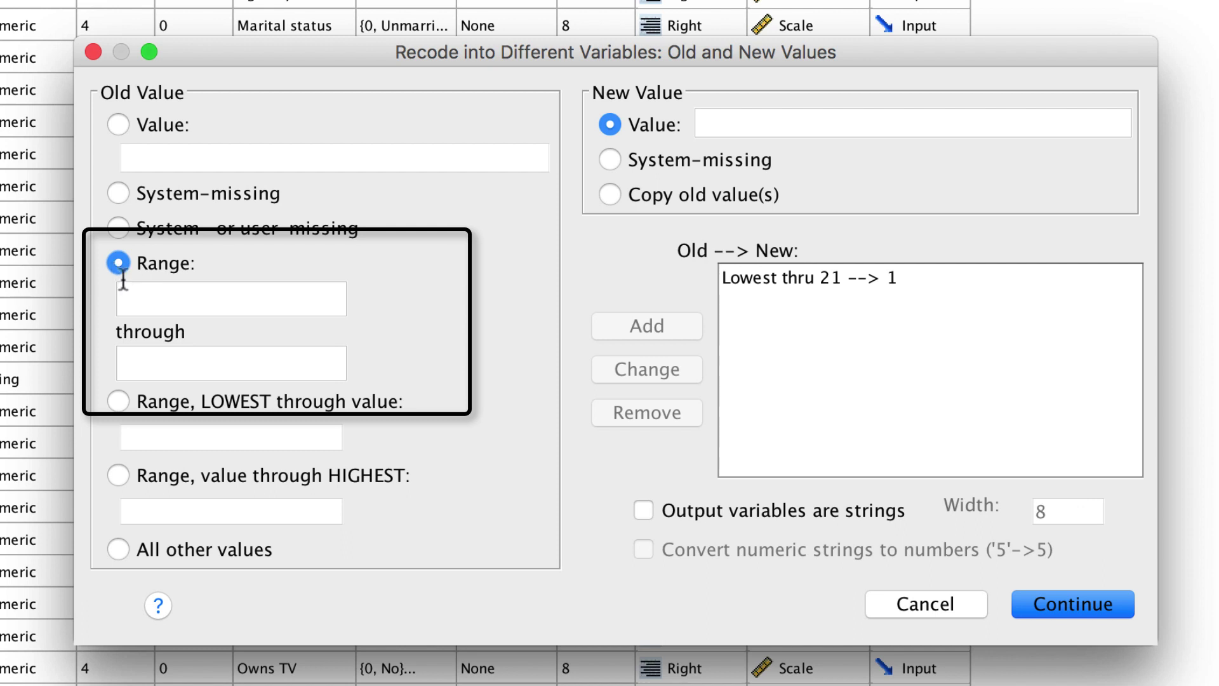
pyautogui.click(174, 304)
pyautogui.write('21')
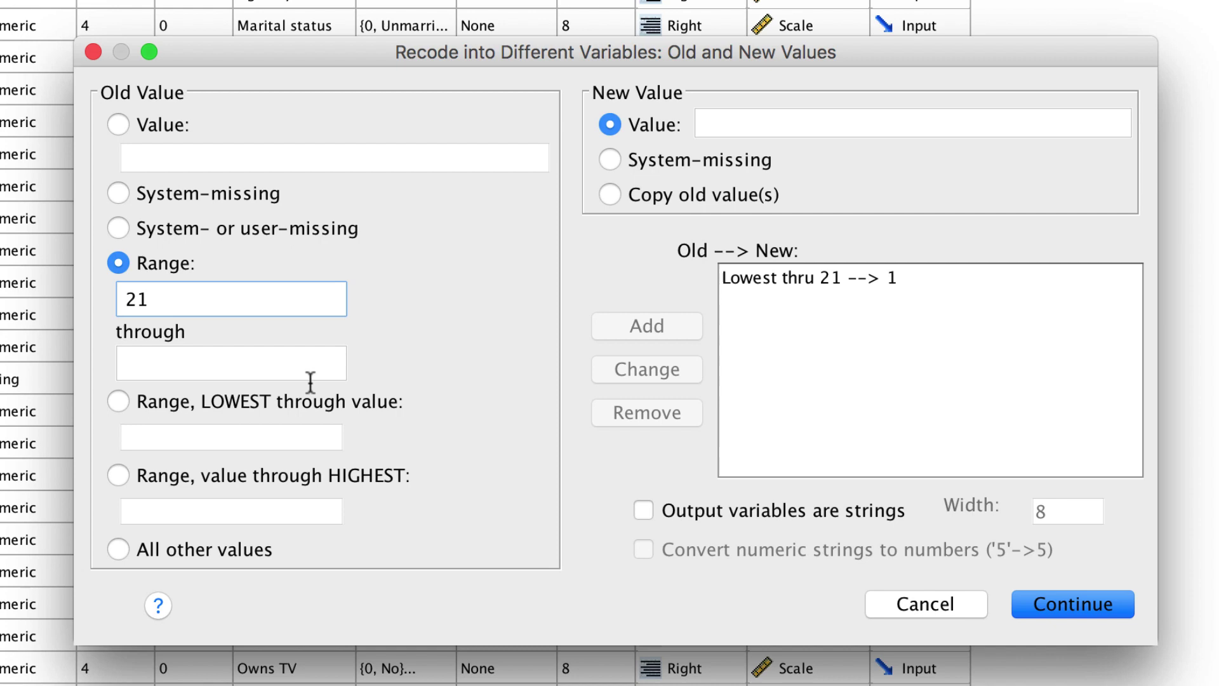
pyautogui.click(329, 364)
pyautogui.write('40')
pyautogui.click(714, 123)
pyautogui.write('2')
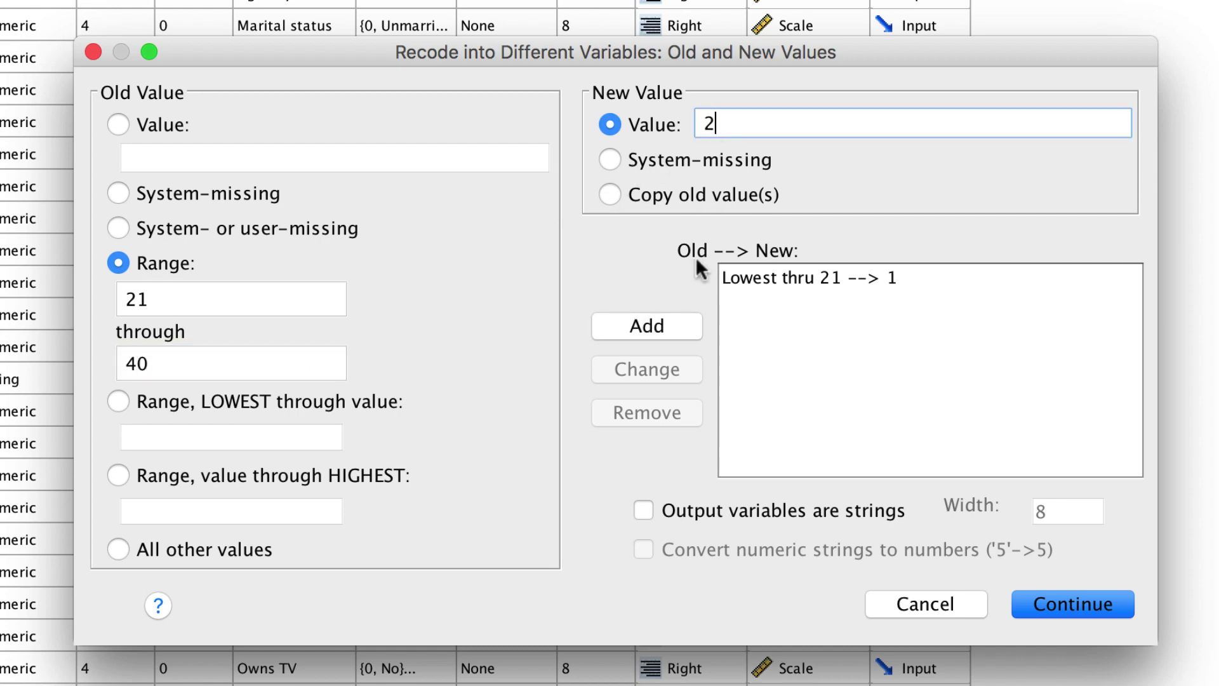
pyautogui.click(686, 330)
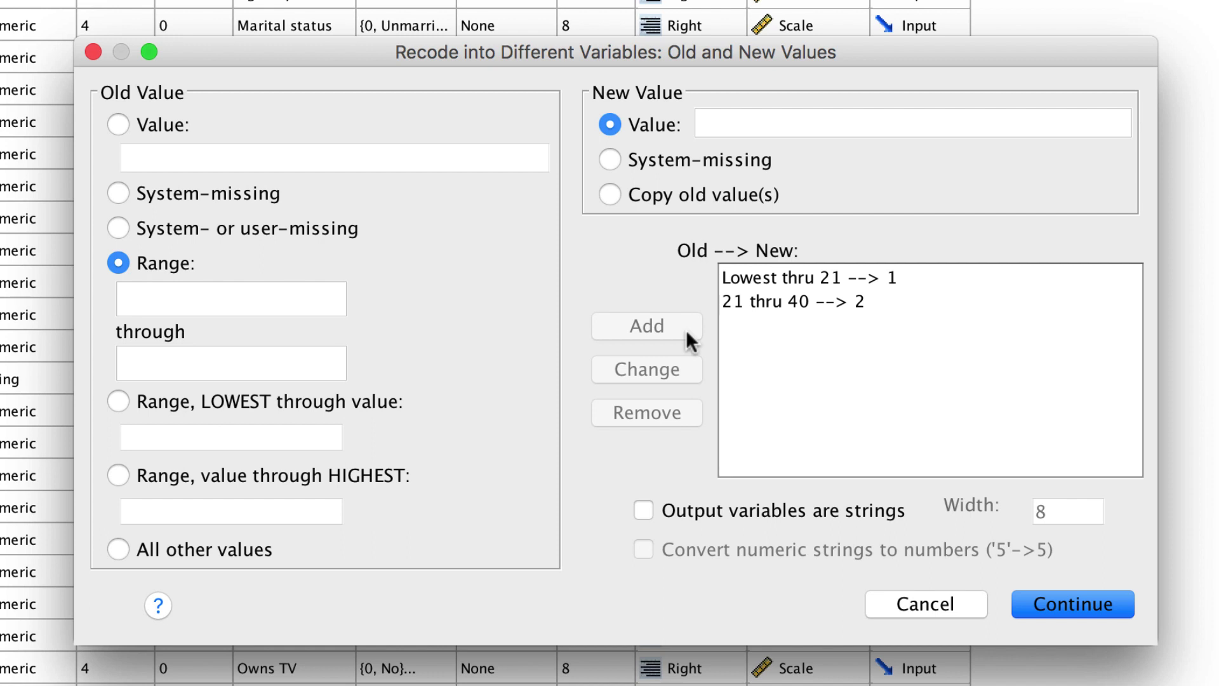
# Change the Lowest thru 21 → 1 rule to Lowest thru 20.99 → 1.
pyautogui.click(922, 278)
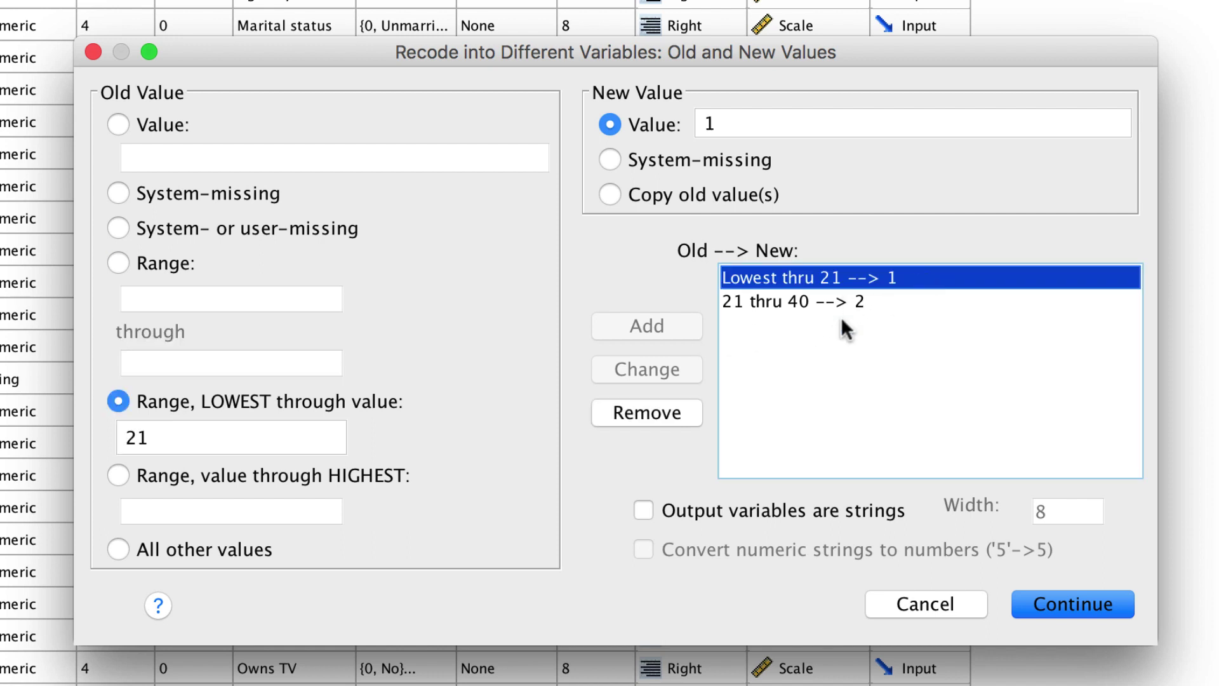
pyautogui.doubleClick(221, 437)
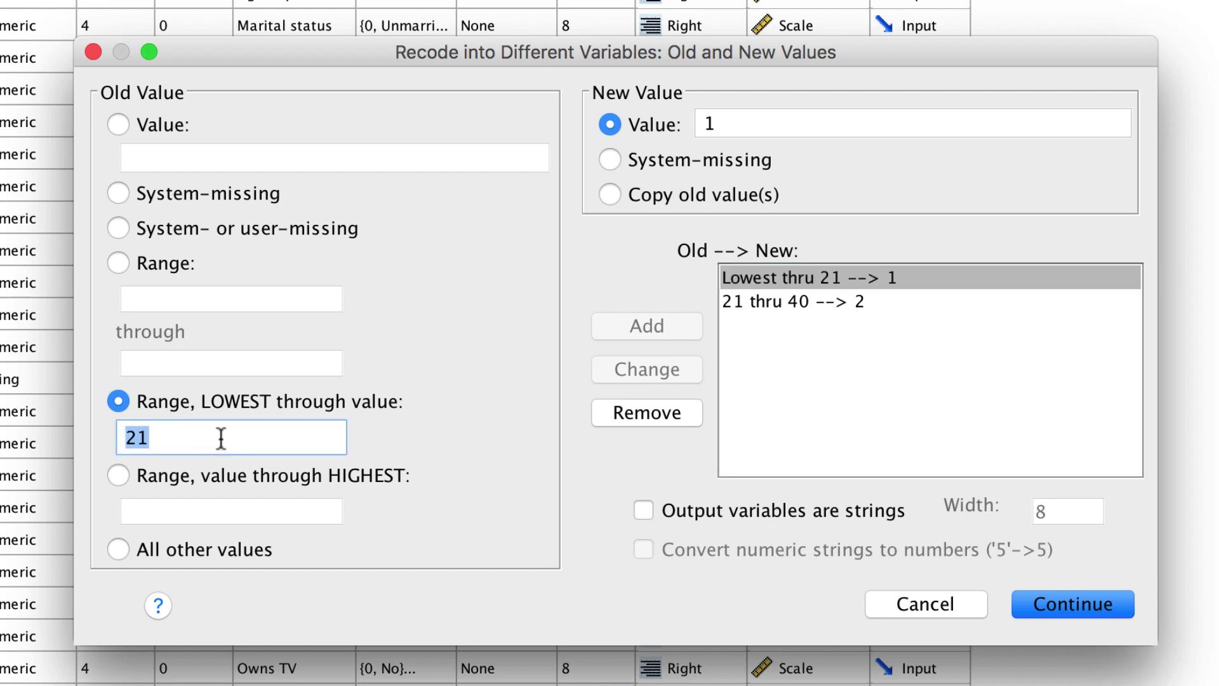
pyautogui.write('20.')
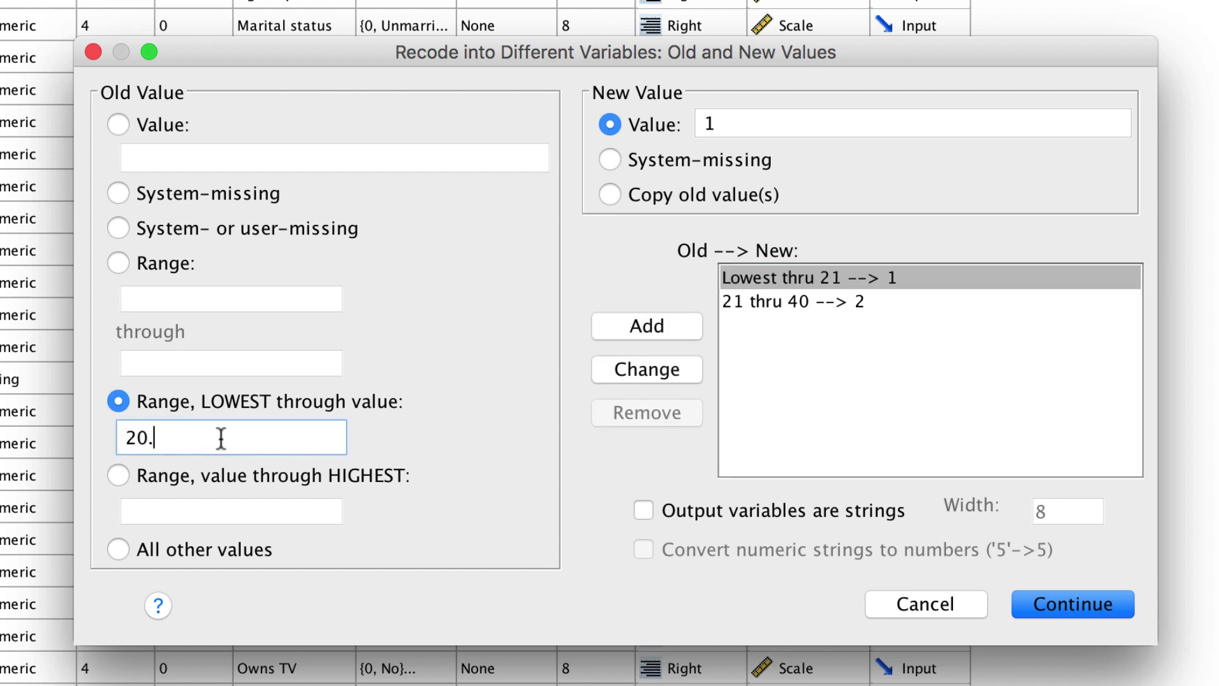
pyautogui.write('99')
pyautogui.click(687, 364)
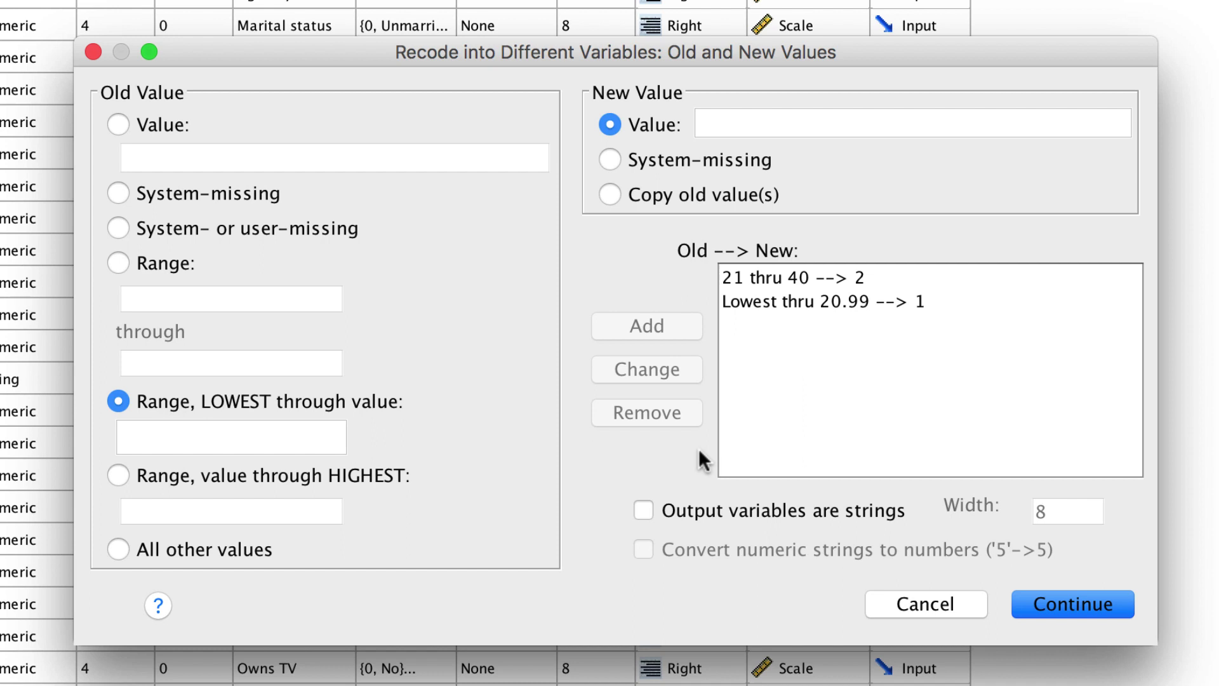
# Add a recode rule mapping ages 41 through 64 to new value 3.
pyautogui.click(116, 261)
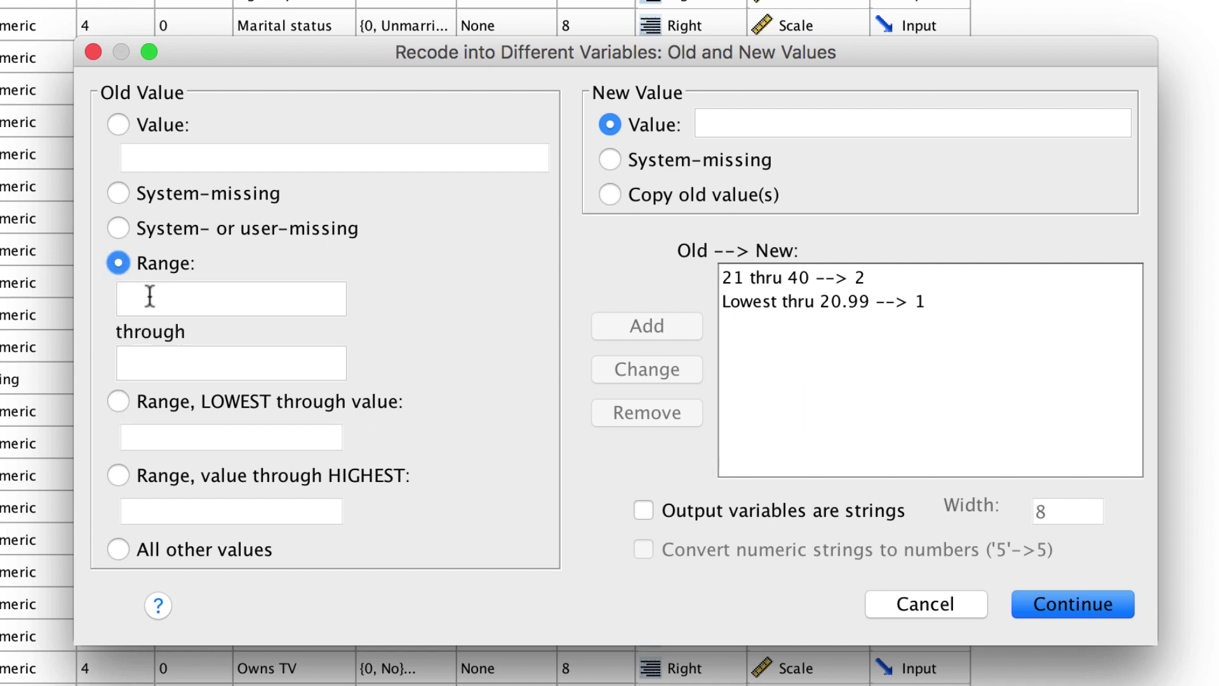
pyautogui.click(150, 298)
pyautogui.write('41')
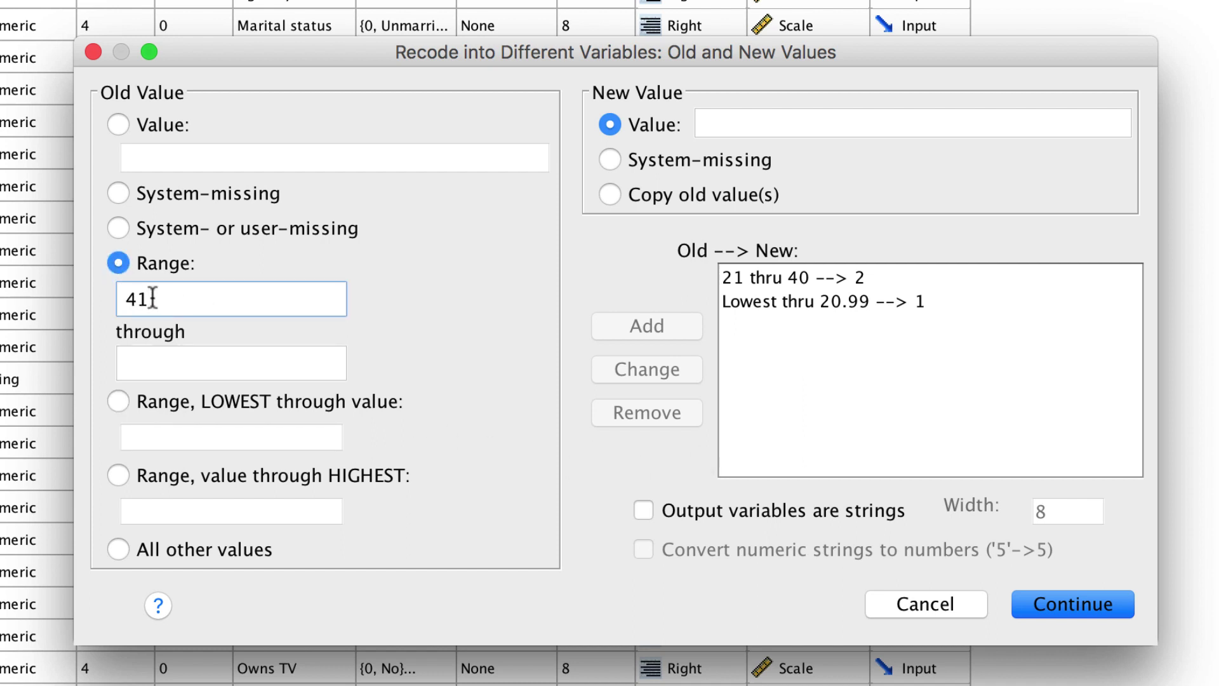
pyautogui.press('Tab')
pyautogui.write('64')
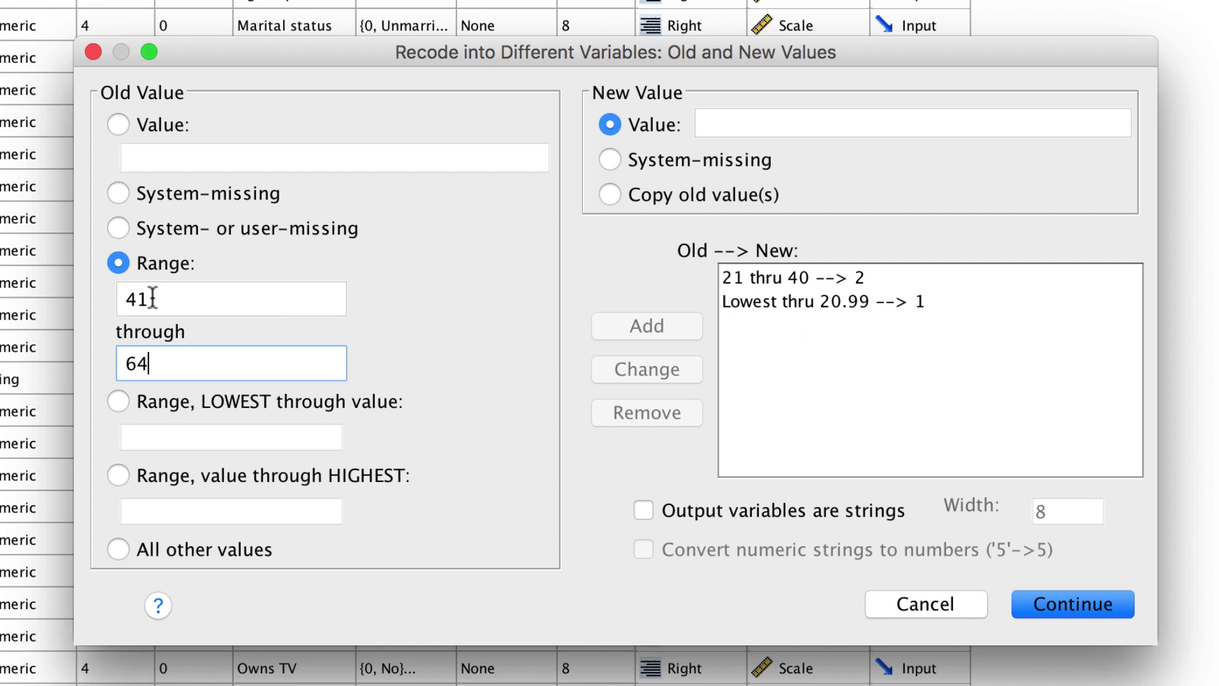
pyautogui.click(724, 125)
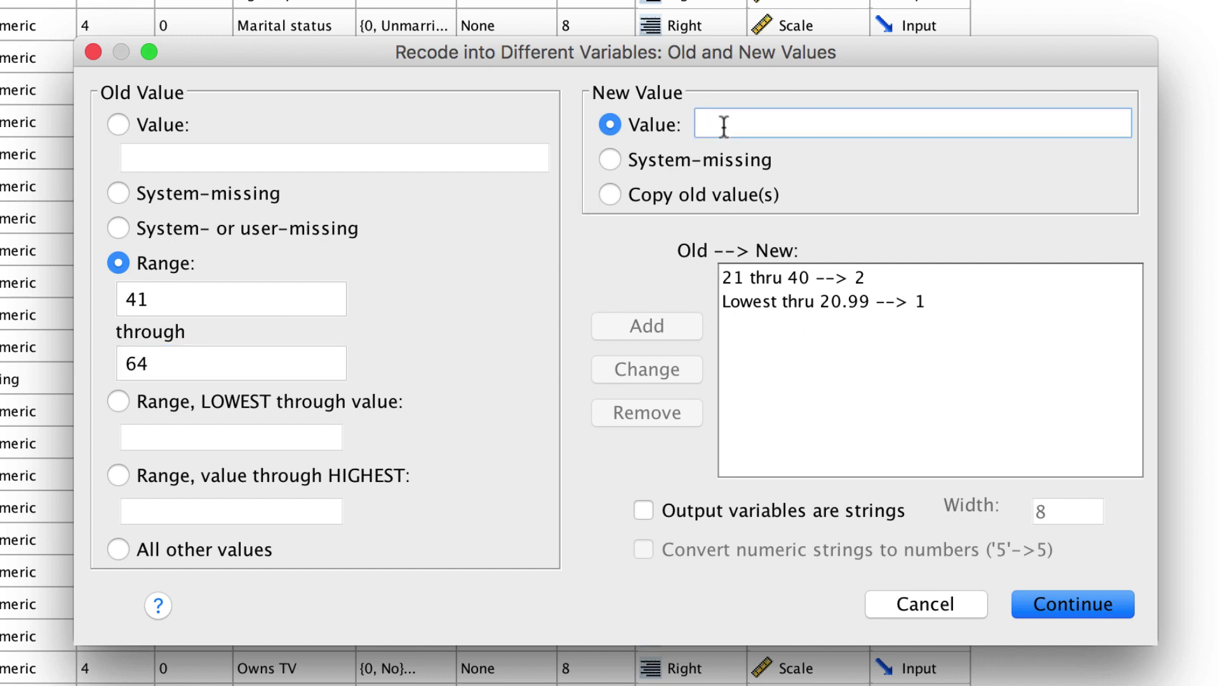
pyautogui.write('3')
pyautogui.click(688, 327)
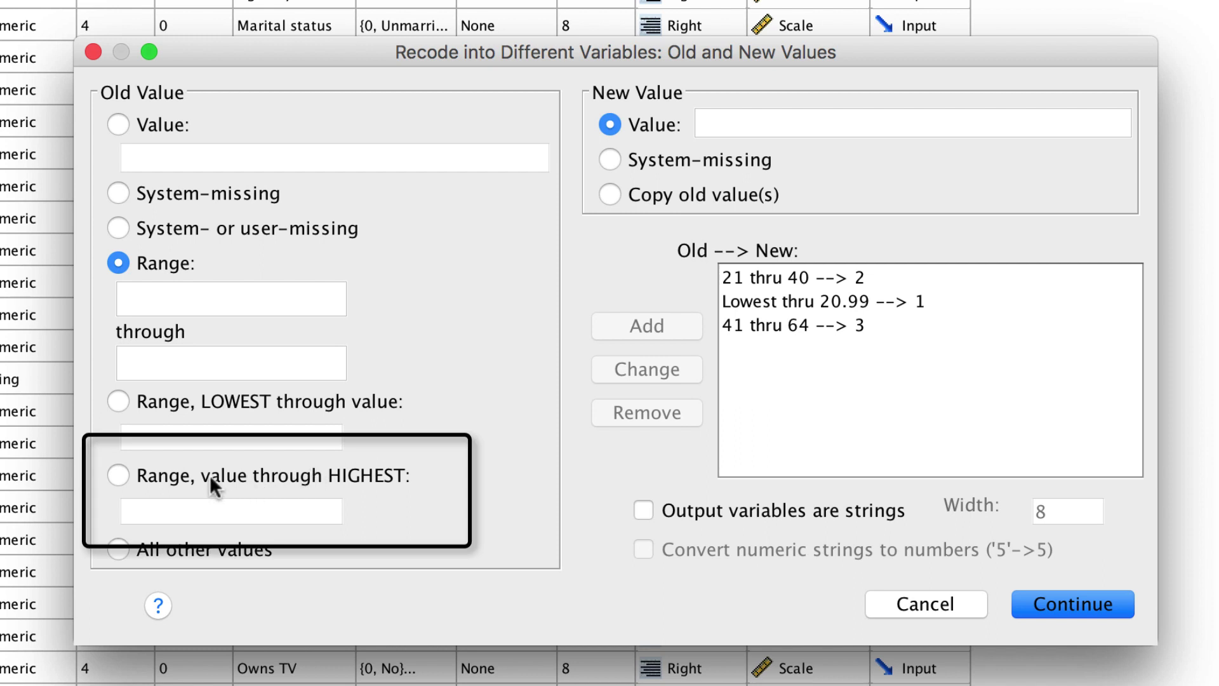
# Add a recode rule mapping 65 through Highest to new value 4.
pyautogui.click(118, 476)
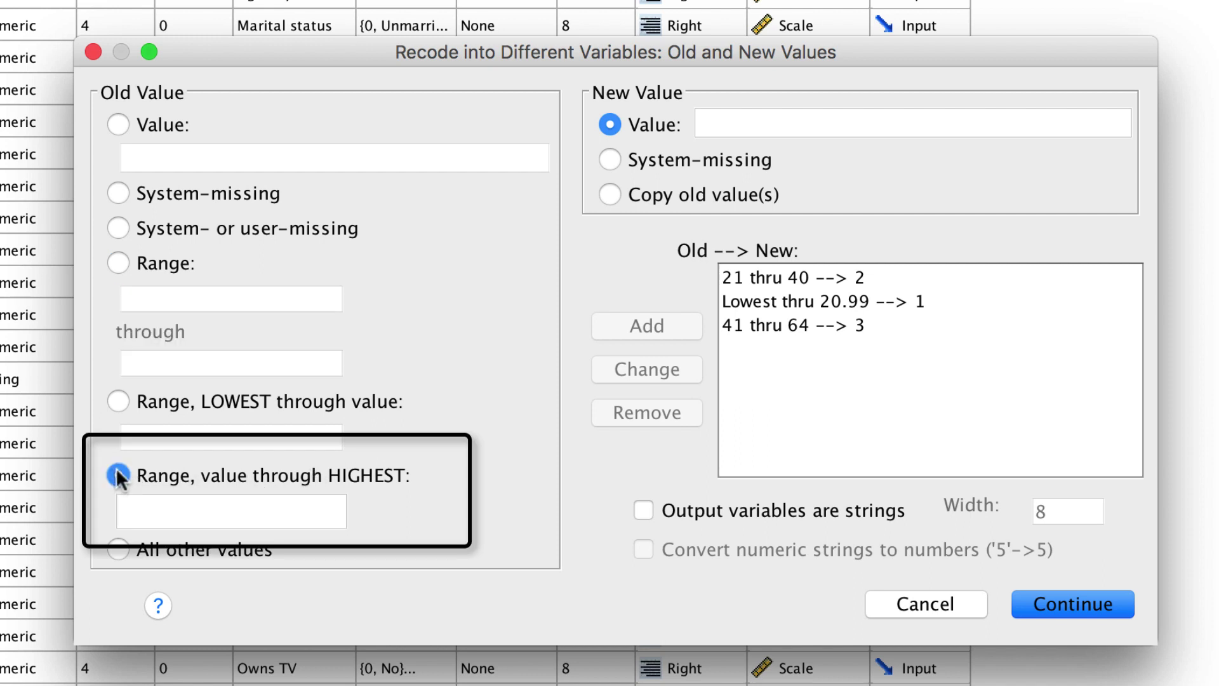
pyautogui.click(161, 515)
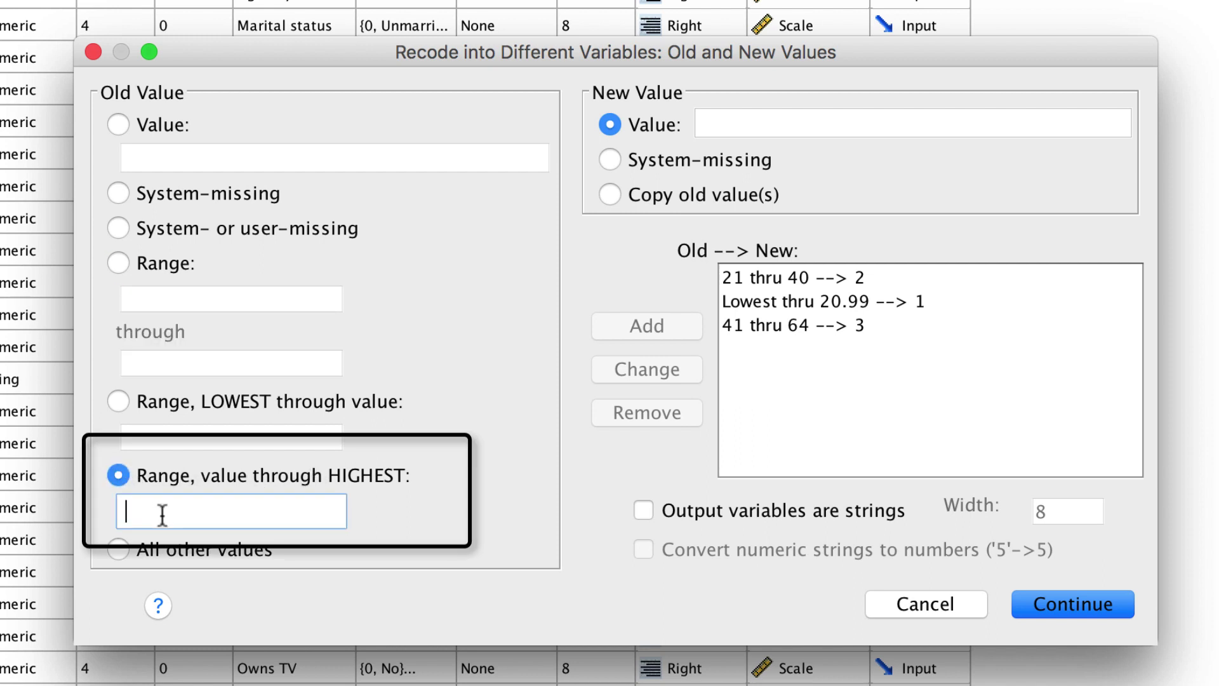
pyautogui.write('65')
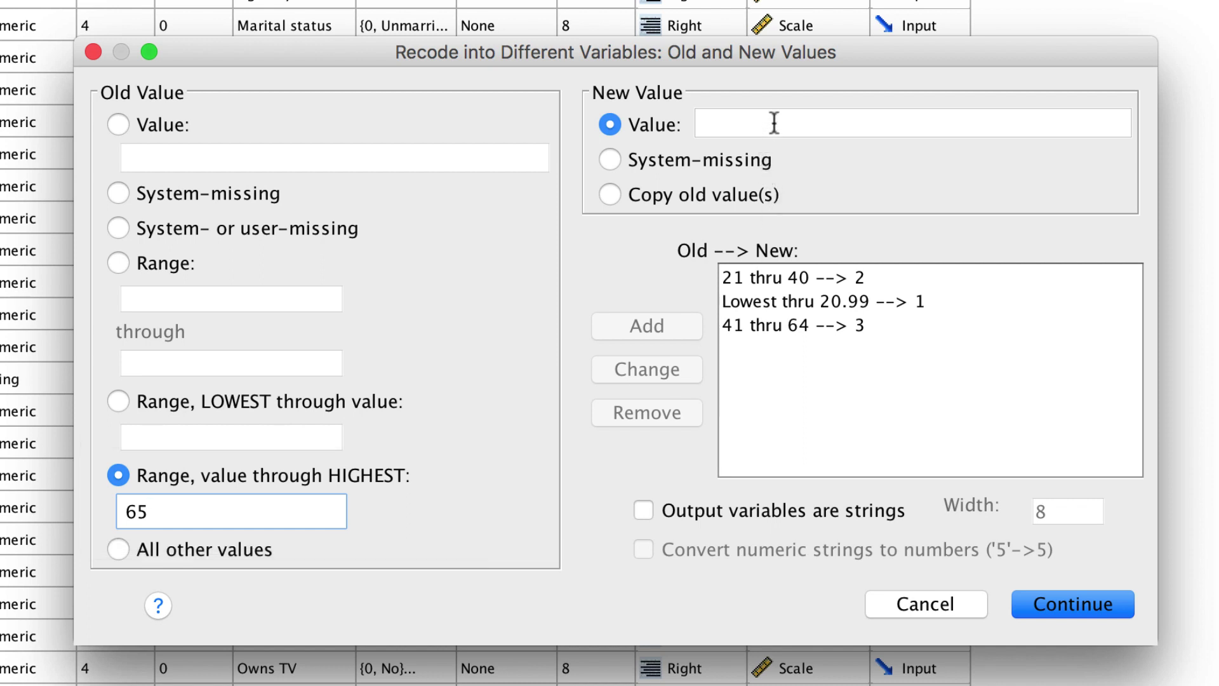
pyautogui.click(773, 123)
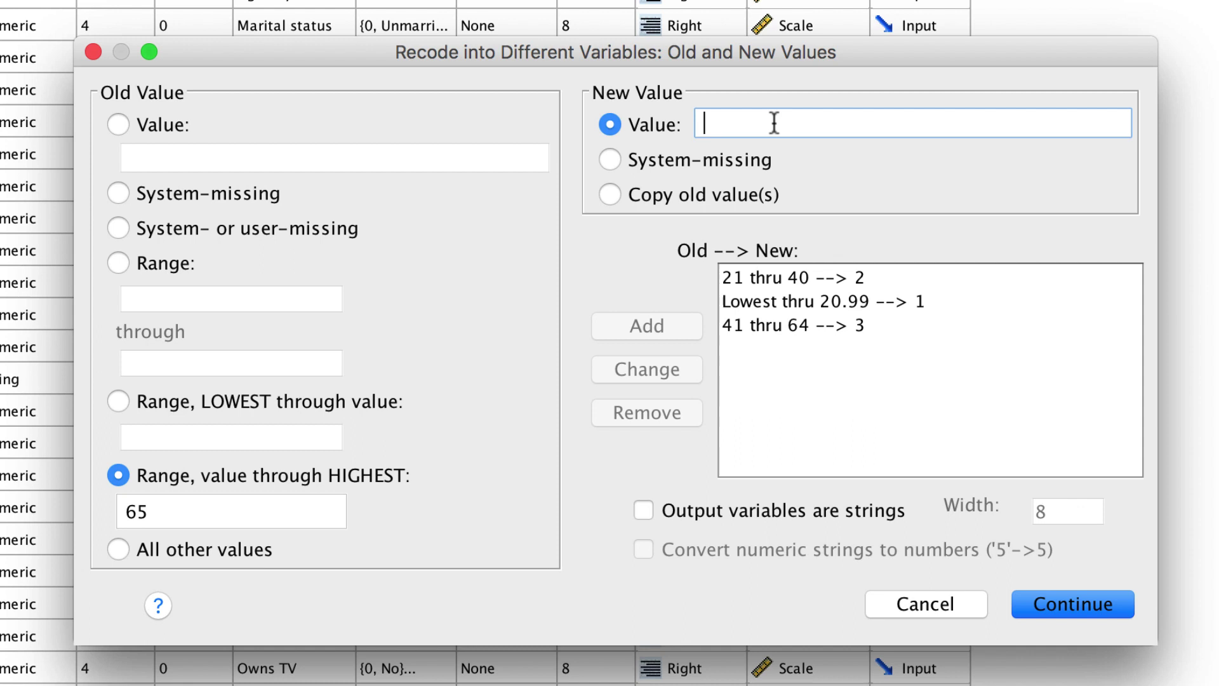
pyautogui.write('4')
pyautogui.click(680, 320)
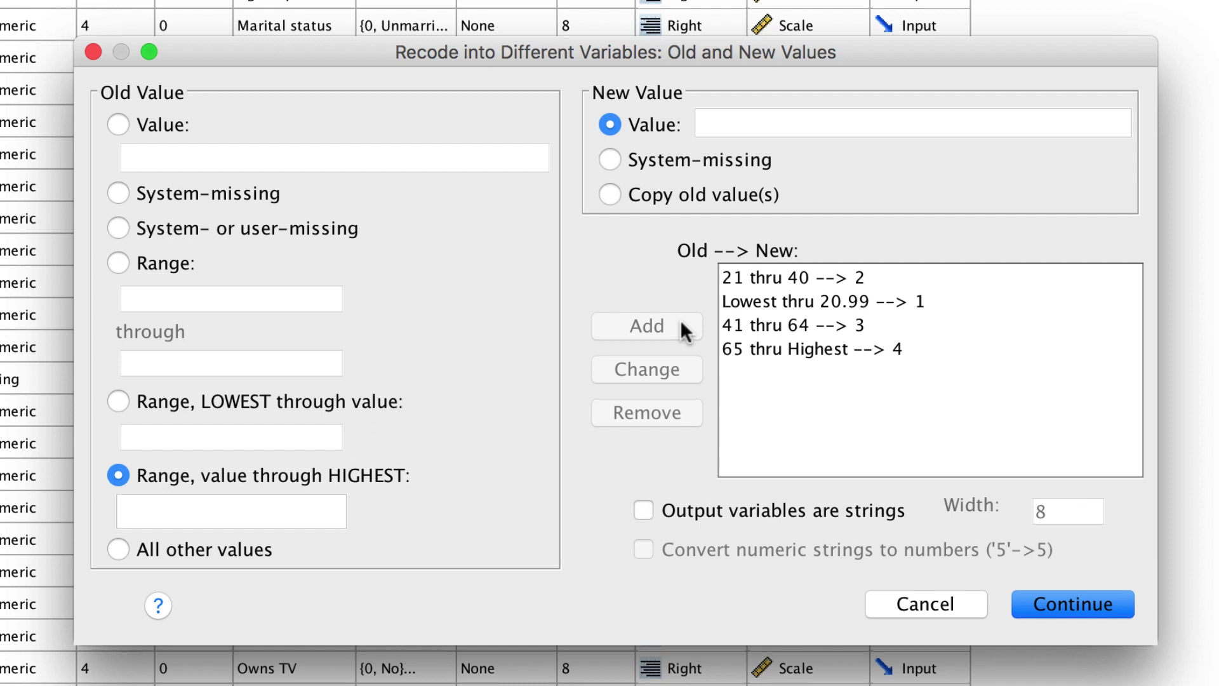
# Add a rule mapping system-missing ages to new value 5.
pyautogui.click(264, 195)
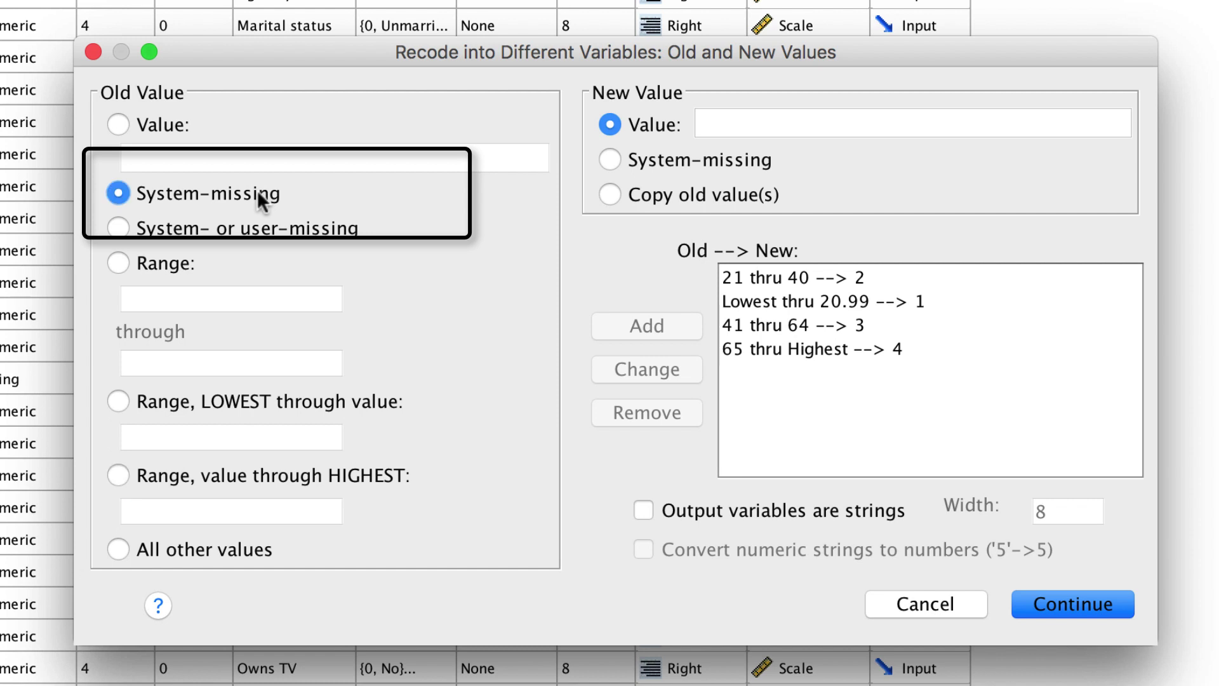
pyautogui.click(731, 121)
pyautogui.write('5')
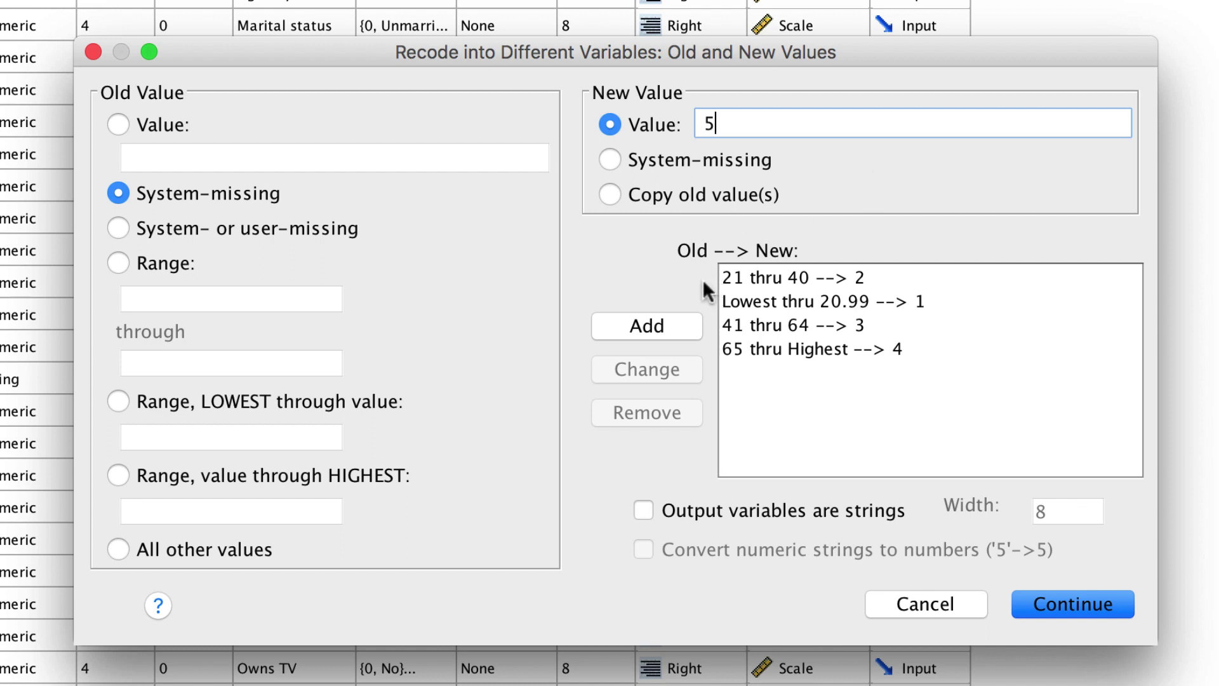
pyautogui.click(680, 328)
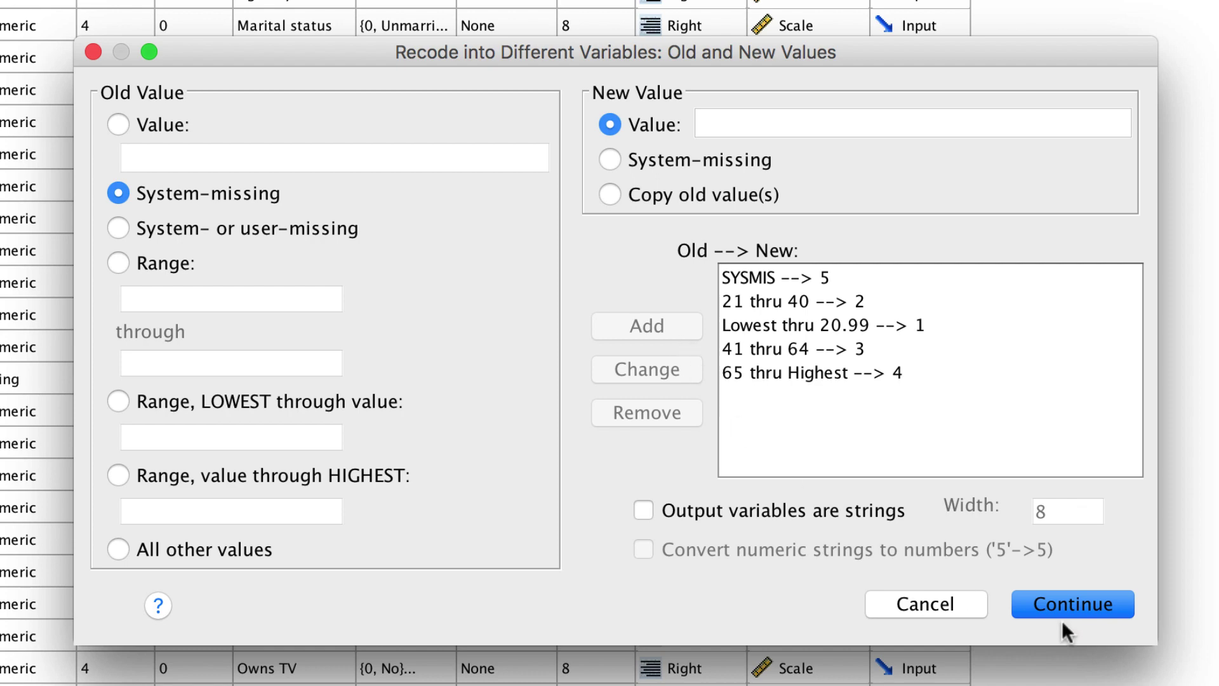
# Confirm the five recode rules, run the AgeCat recode, and minimize the output window.
pyautogui.click(1073, 605)
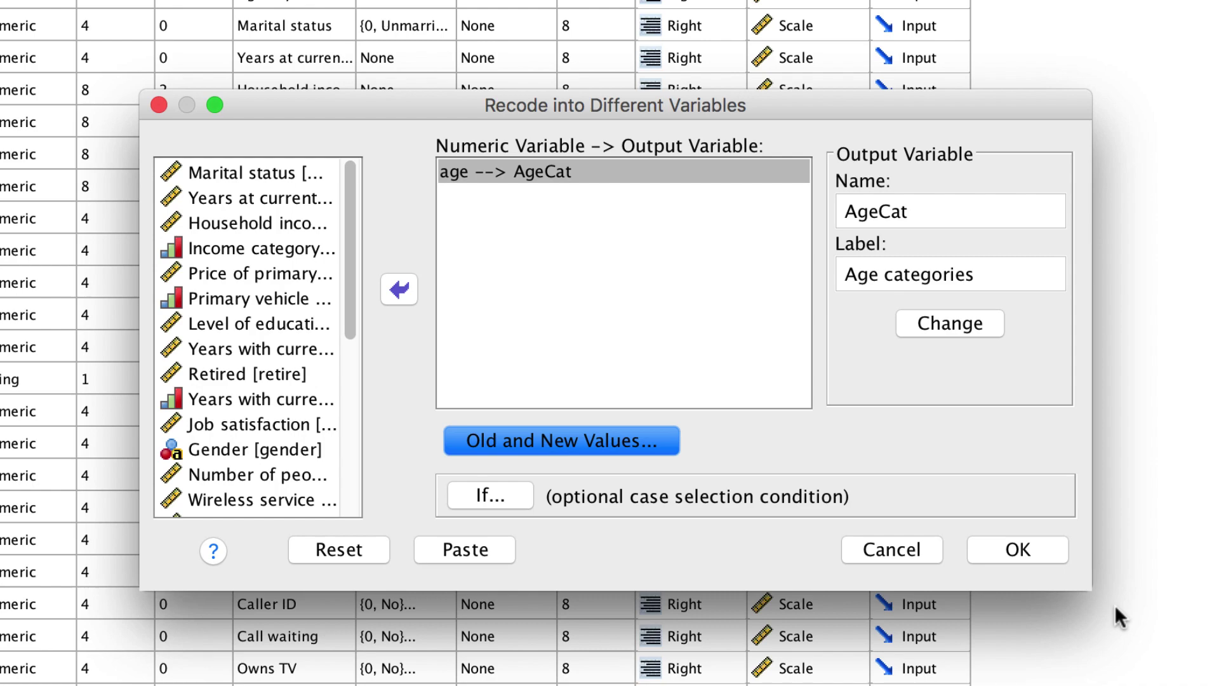
pyautogui.click(1052, 551)
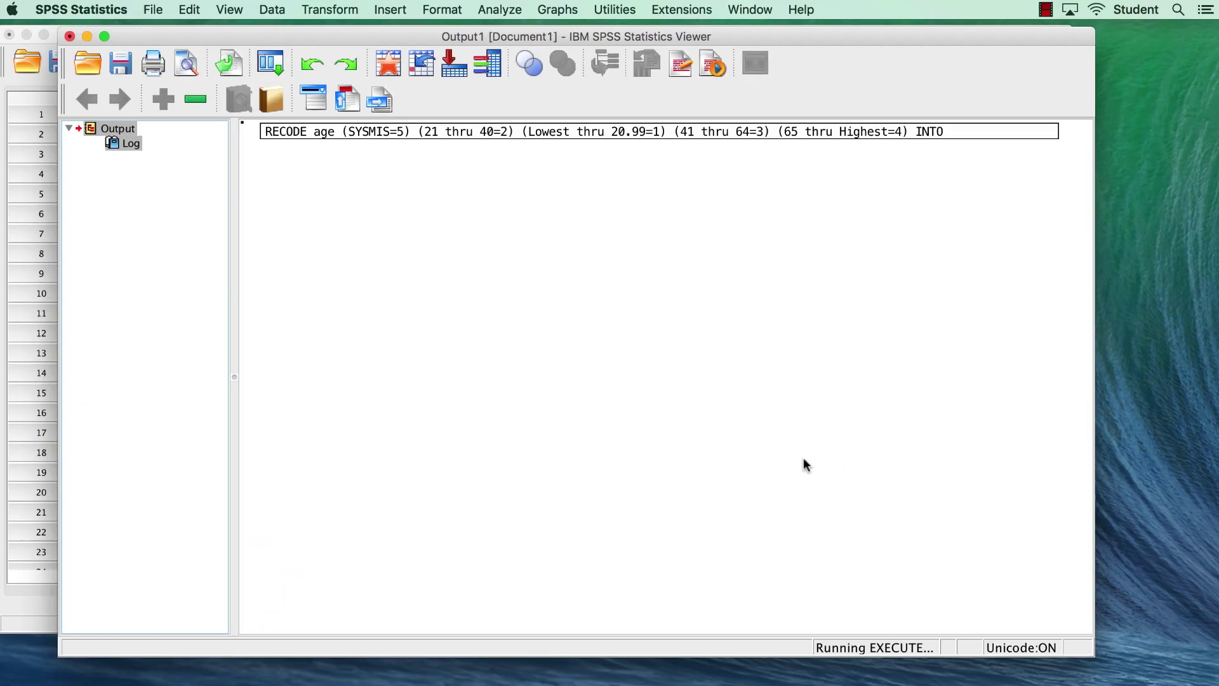
pyautogui.click(87, 36)
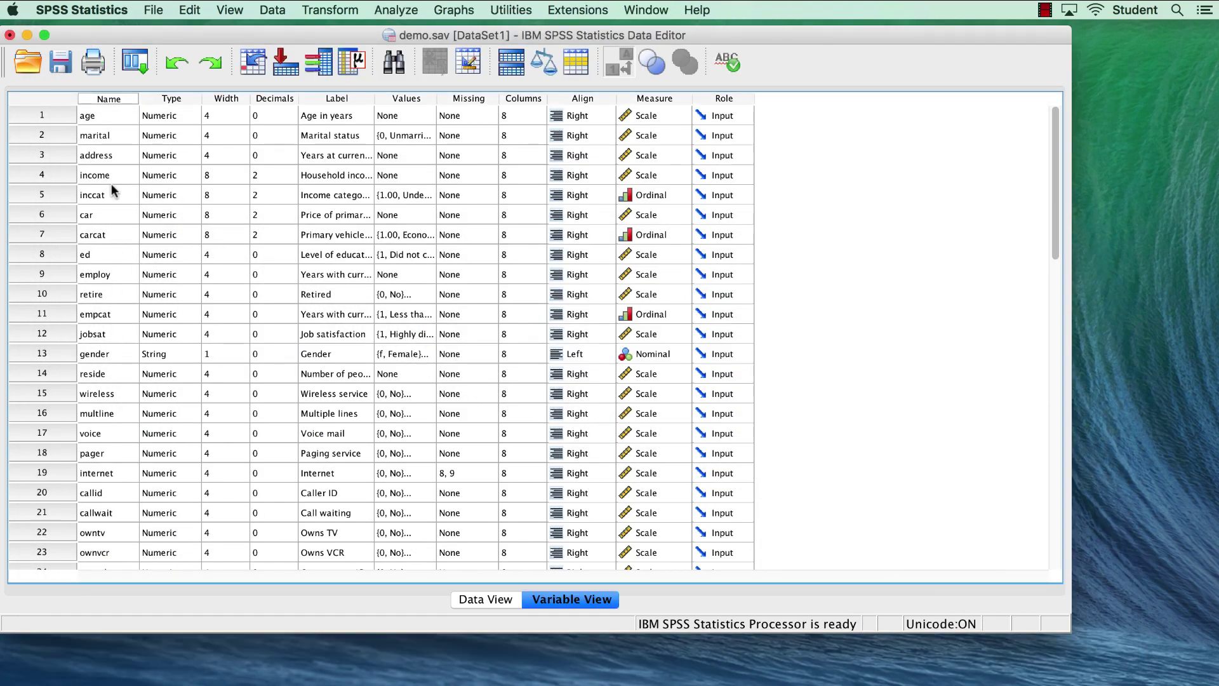
pyautogui.scroll(-5, 196, 466)
pyautogui.scroll(-5, 199, 463)
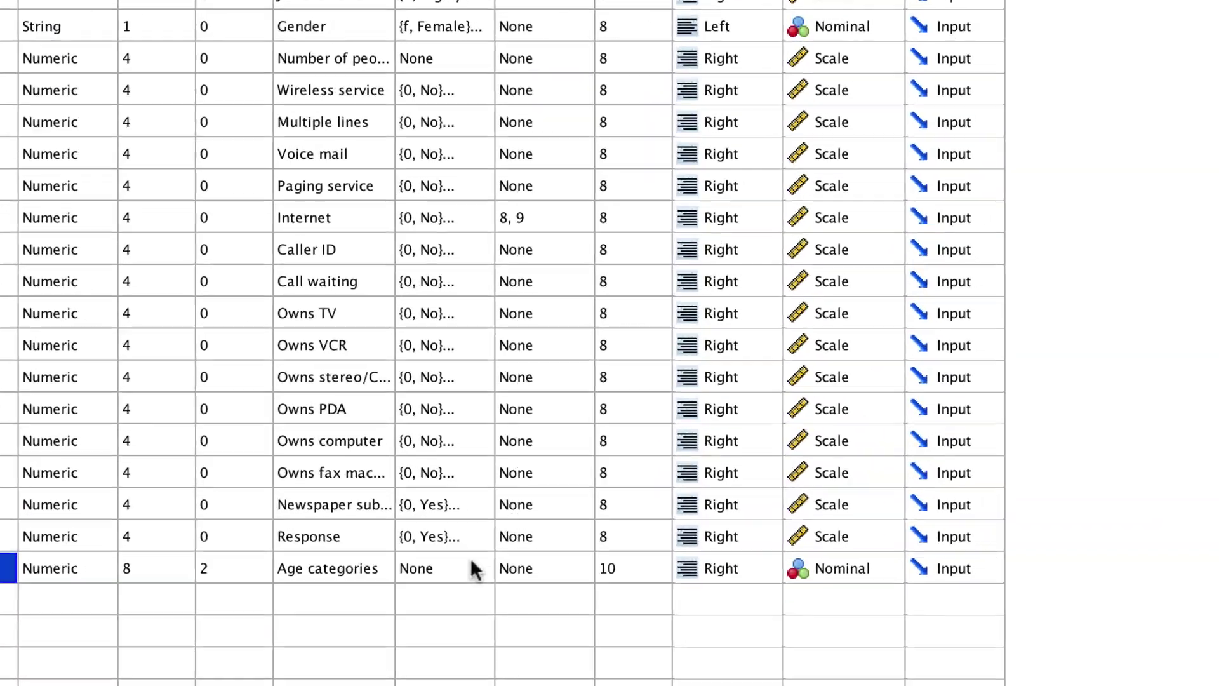
# Label AgeCat values 1 as 'Under age 21' and 2 as 'Age 21 - 40'.
pyautogui.click(429, 492)
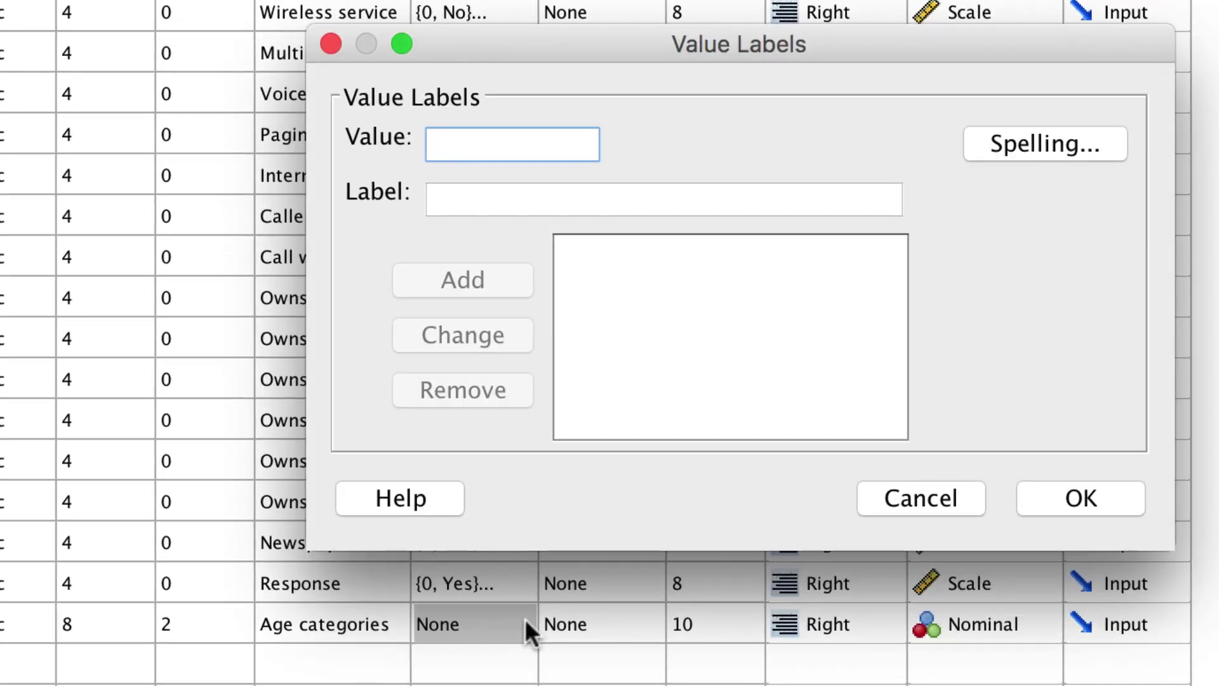
pyautogui.write('1')
pyautogui.press('Tab')
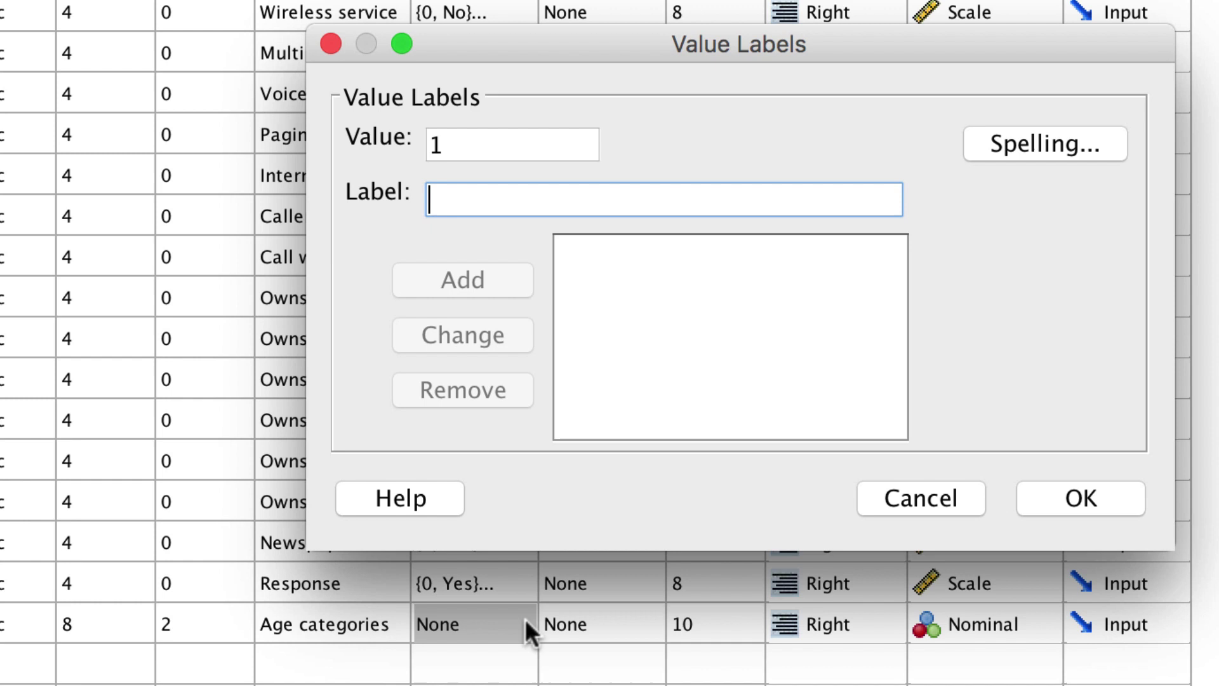
pyautogui.write('Un')
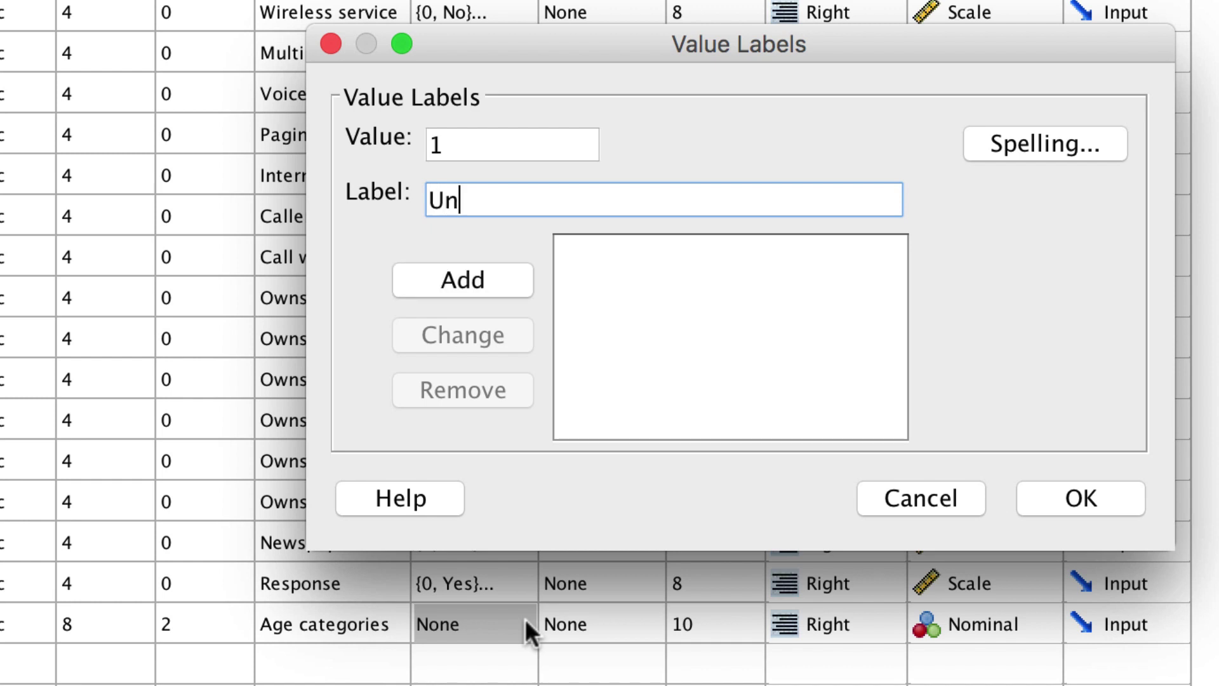
pyautogui.write('der age 21')
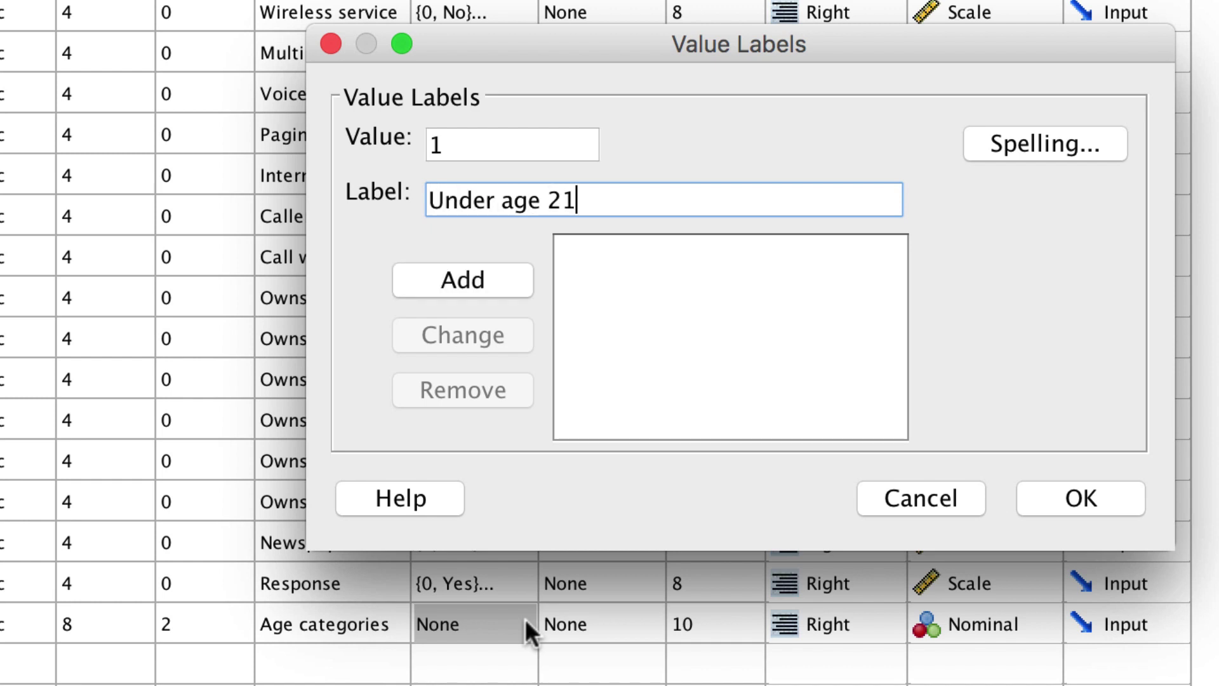
pyautogui.press('Return')
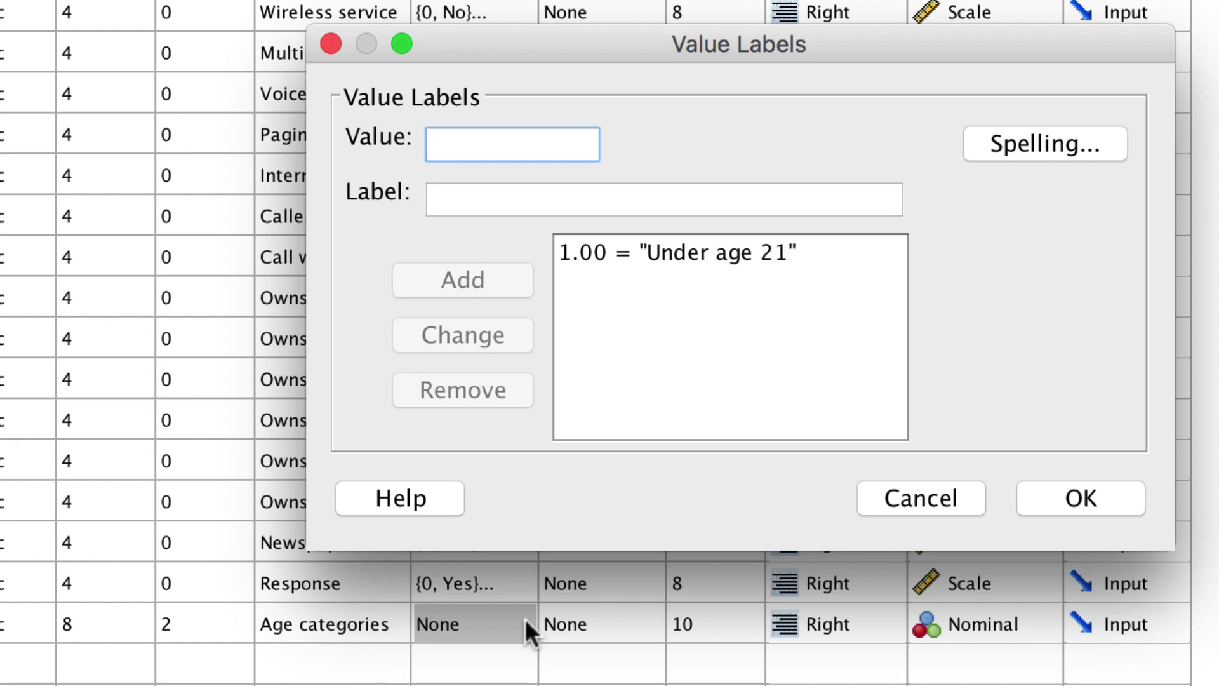
pyautogui.write('2')
pyautogui.press('Tab')
pyautogui.write('Age ')
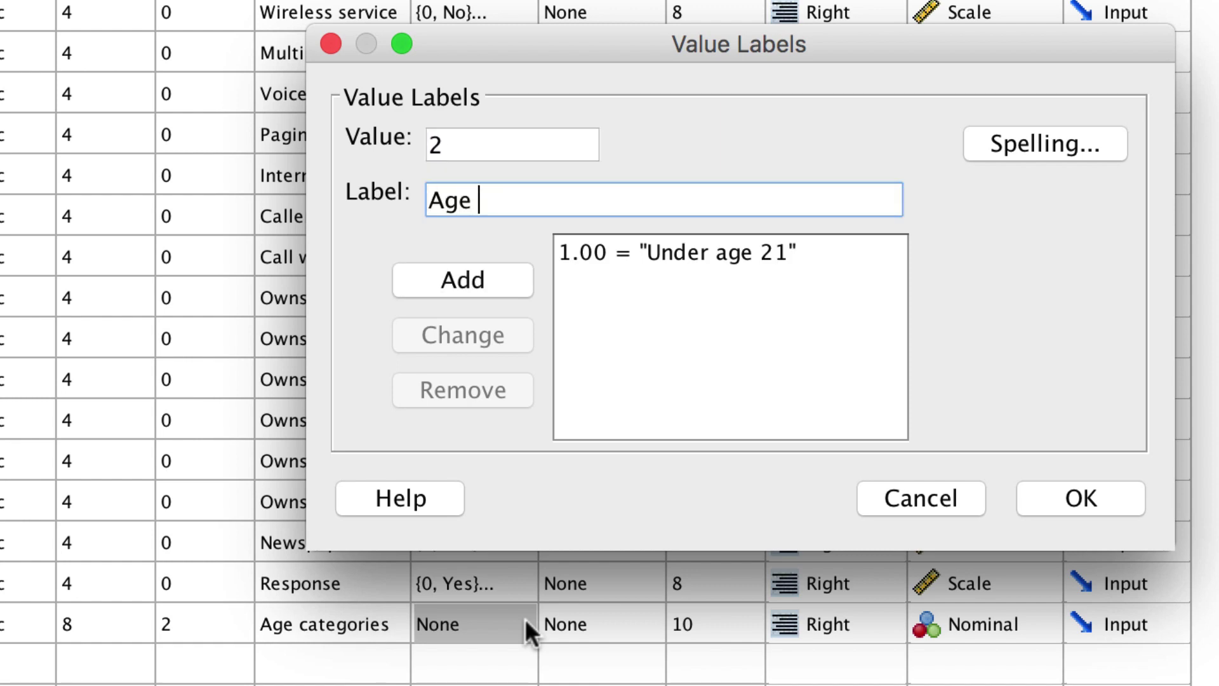
pyautogui.write('21 - ')
pyautogui.write('40')
pyautogui.press('Tab')
pyautogui.press('space')
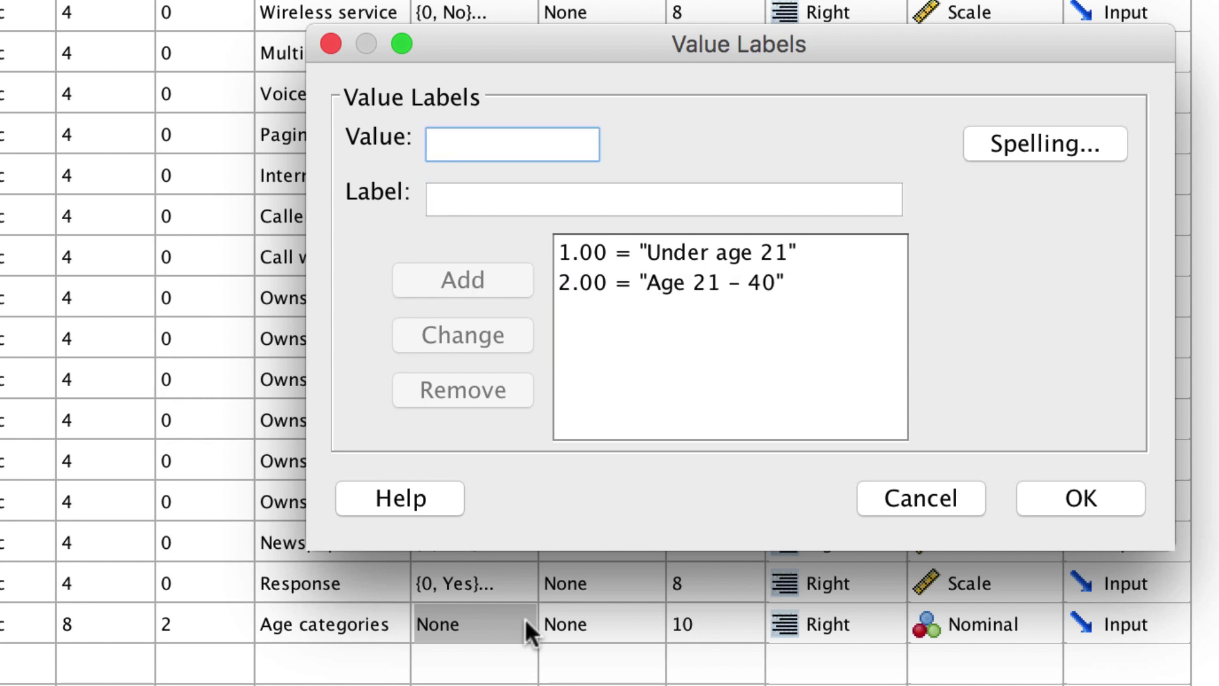
pyautogui.write('3')
# Label values 3 'Age 41 - 64', 4 'Age 65 and over', 5 'No answer' and confirm.
pyautogui.press('Tab')
pyautogui.write('Age ')
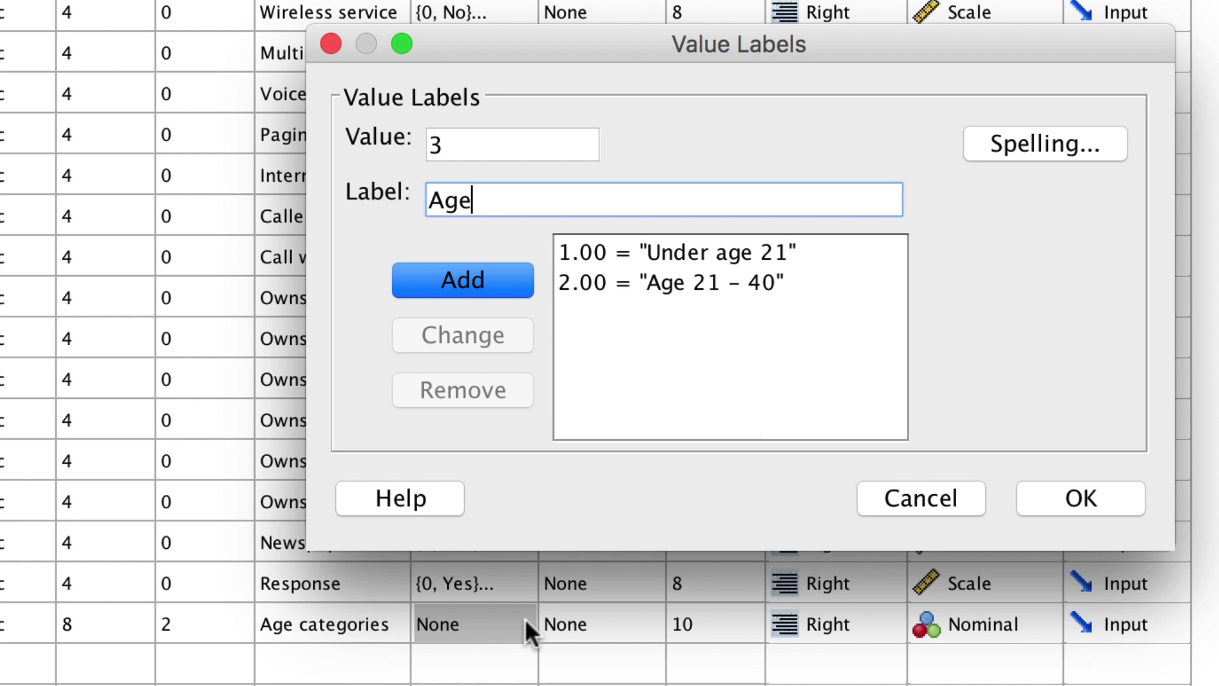
pyautogui.write('41 - ')
pyautogui.write('64')
pyautogui.press('Return')
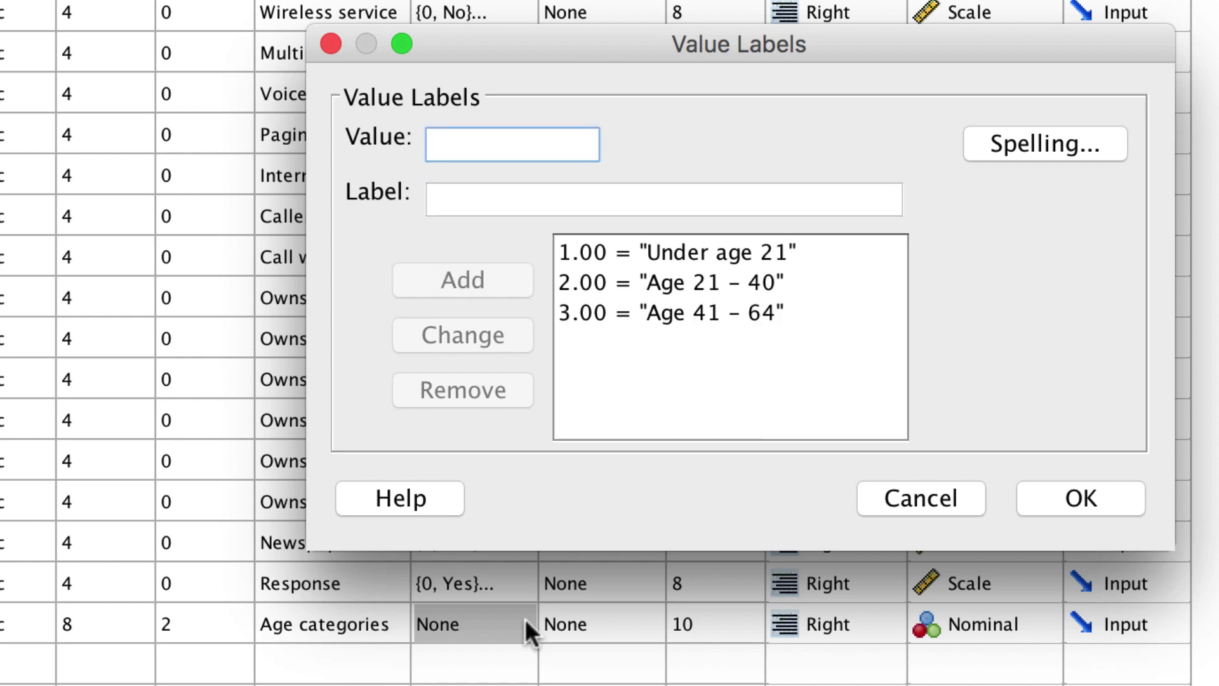
pyautogui.write('4')
pyautogui.press('Tab')
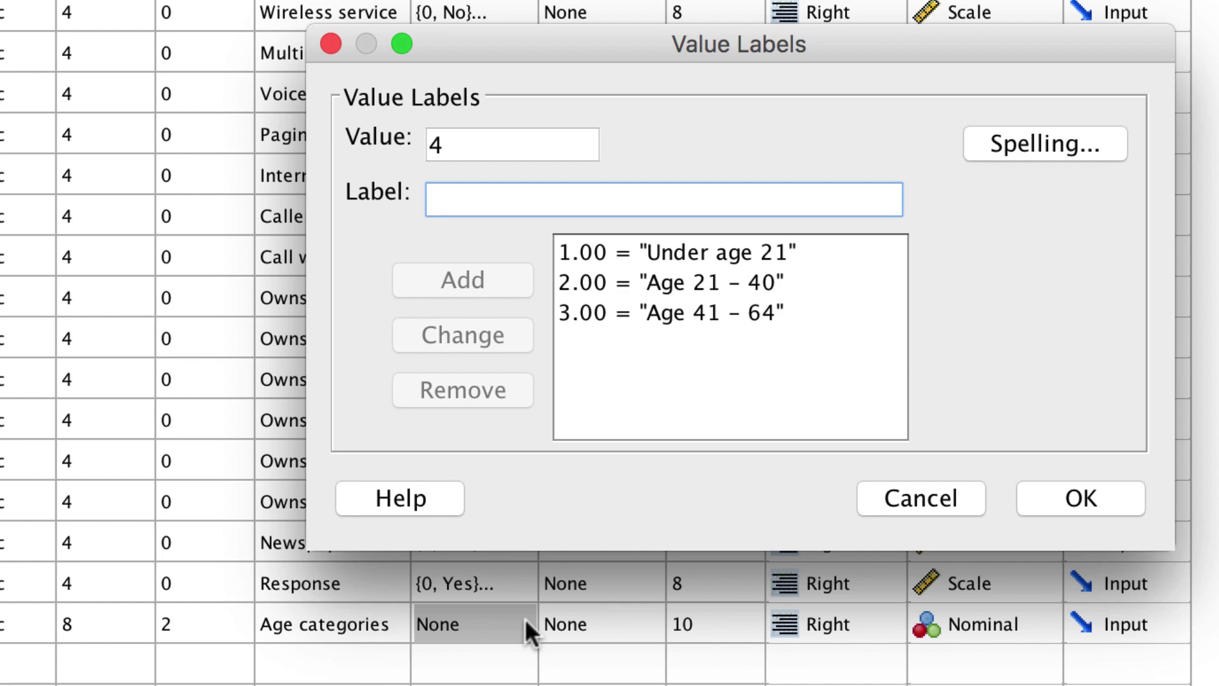
pyautogui.write('Age 65')
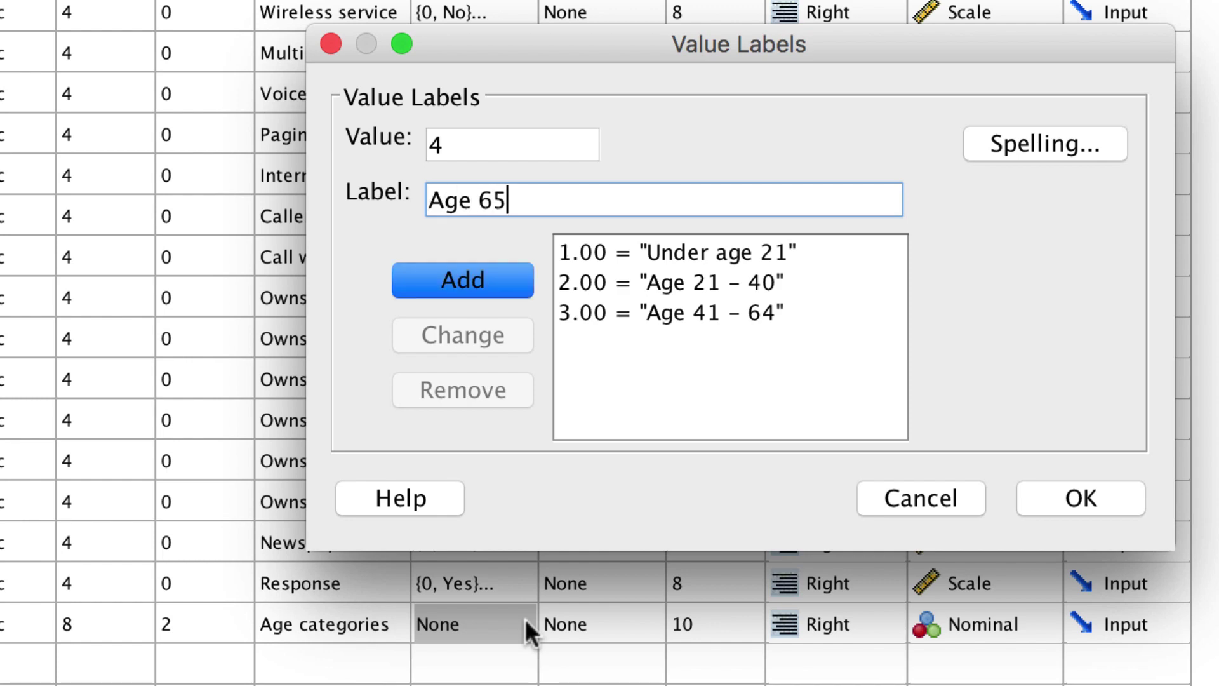
pyautogui.write(' and over')
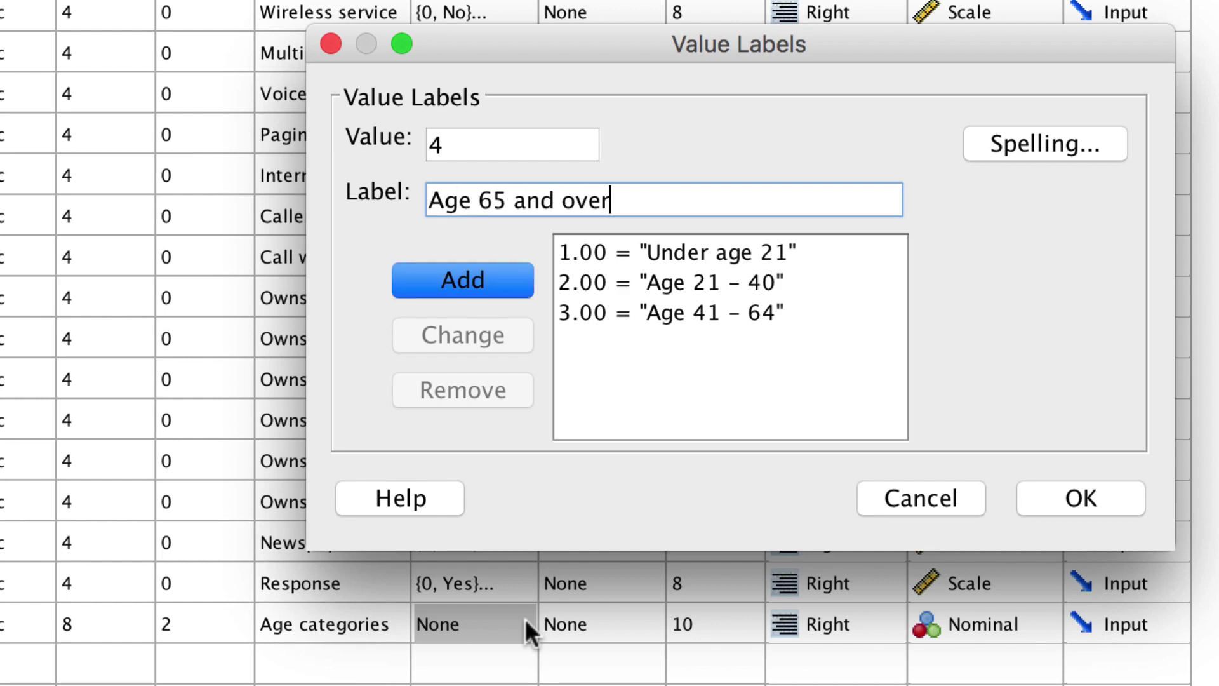
pyautogui.press('Return')
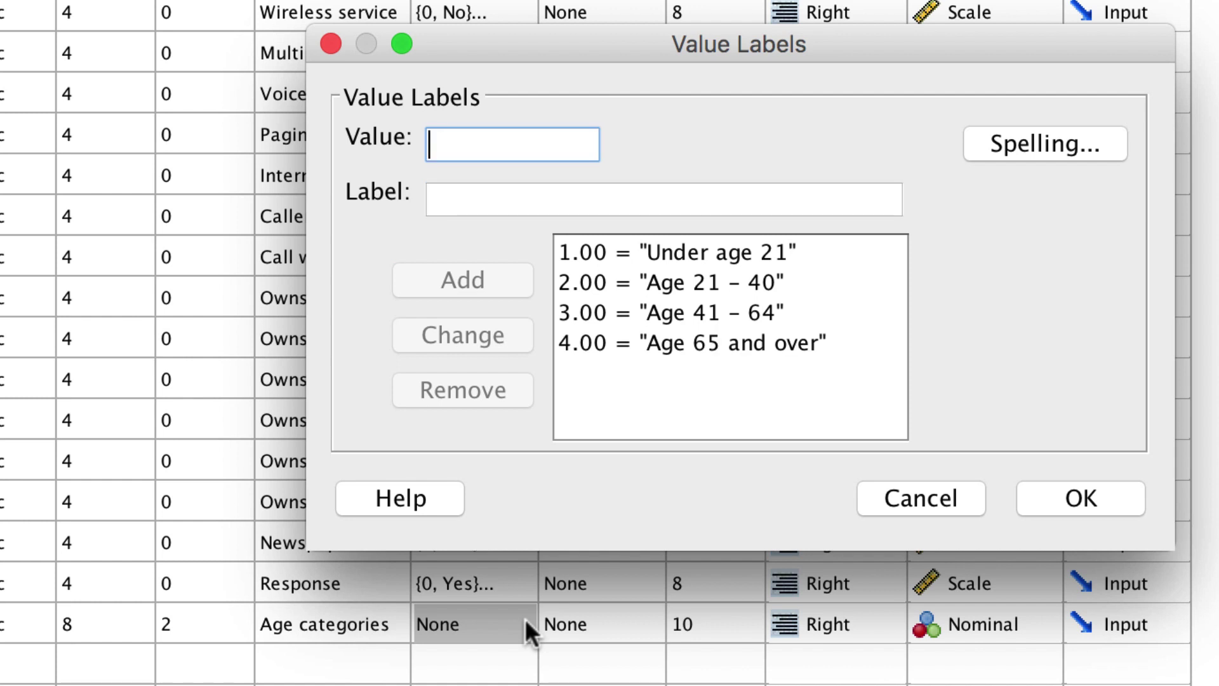
pyautogui.write('5')
pyautogui.press('Tab')
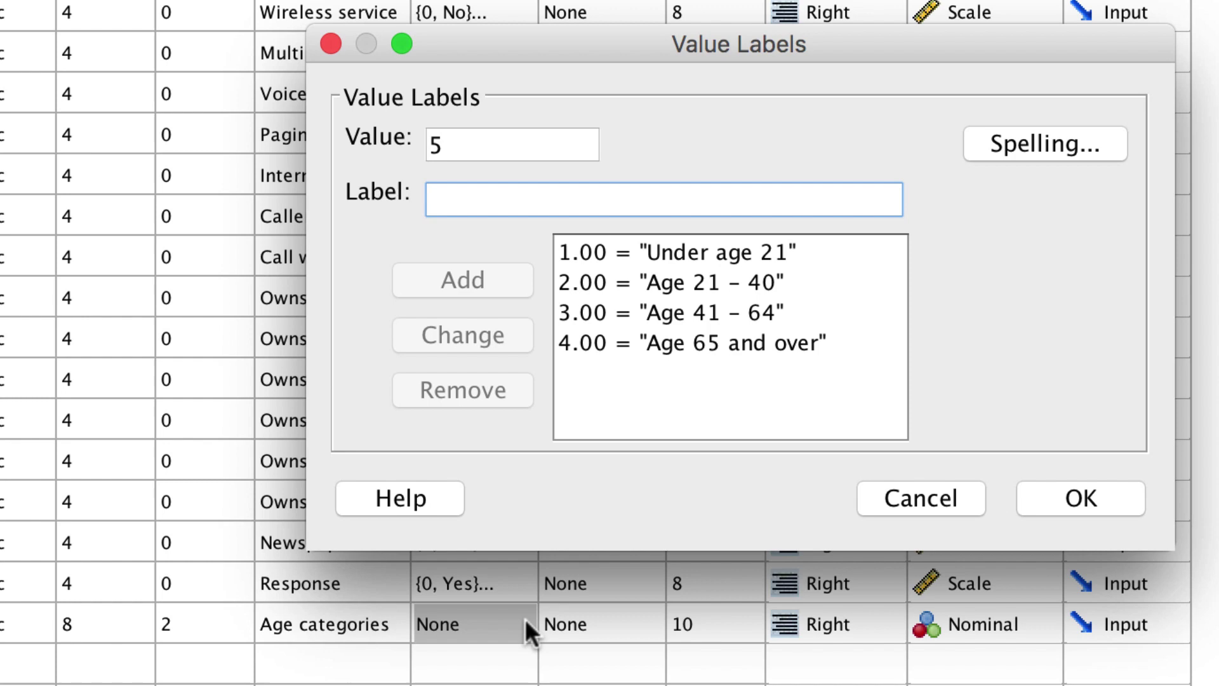
pyautogui.write('No answer')
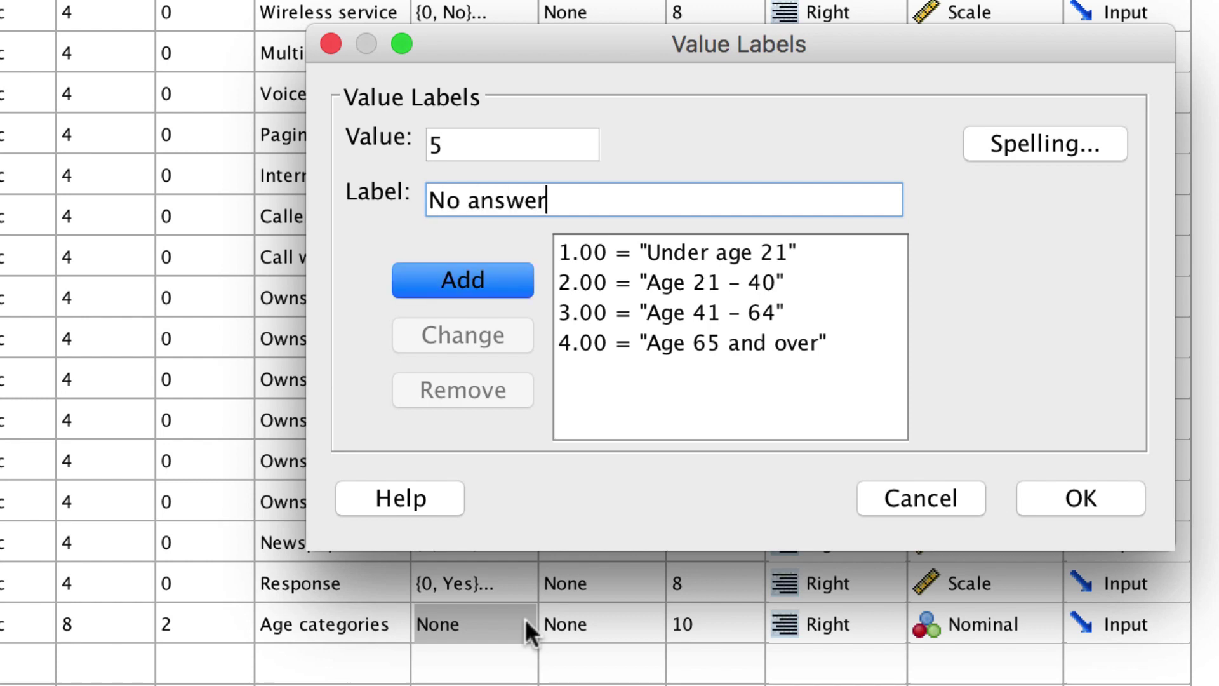
pyautogui.press('Return')
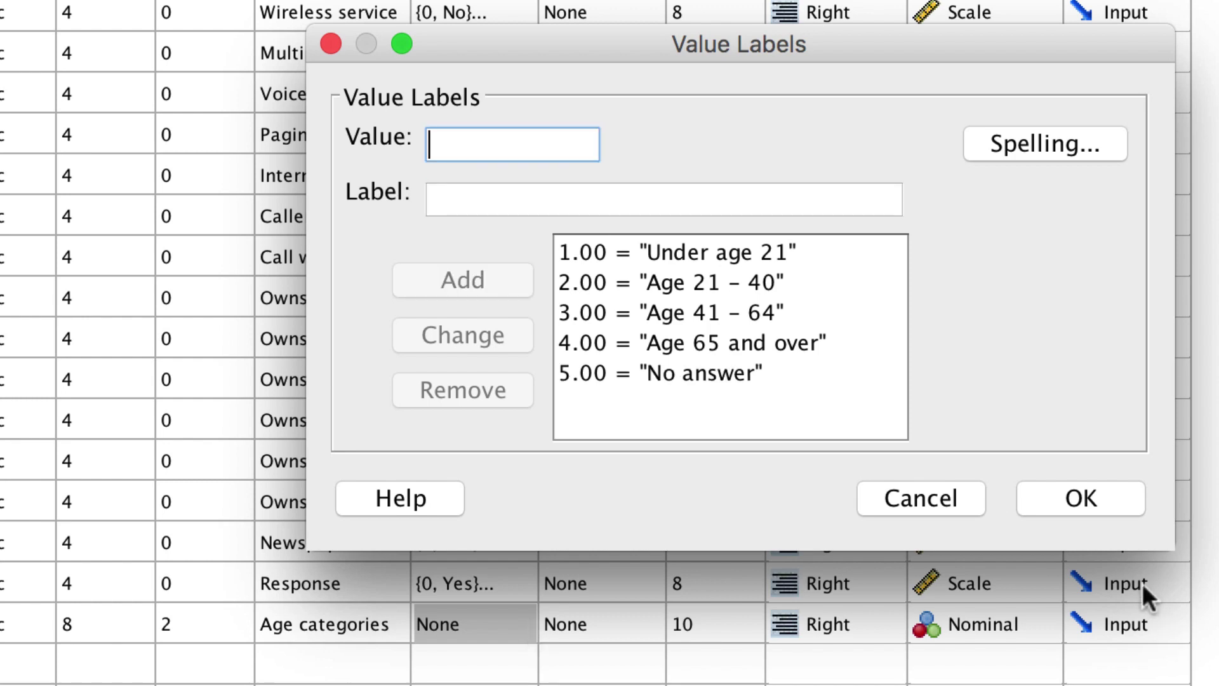
pyautogui.click(1123, 507)
pyautogui.click(240, 634)
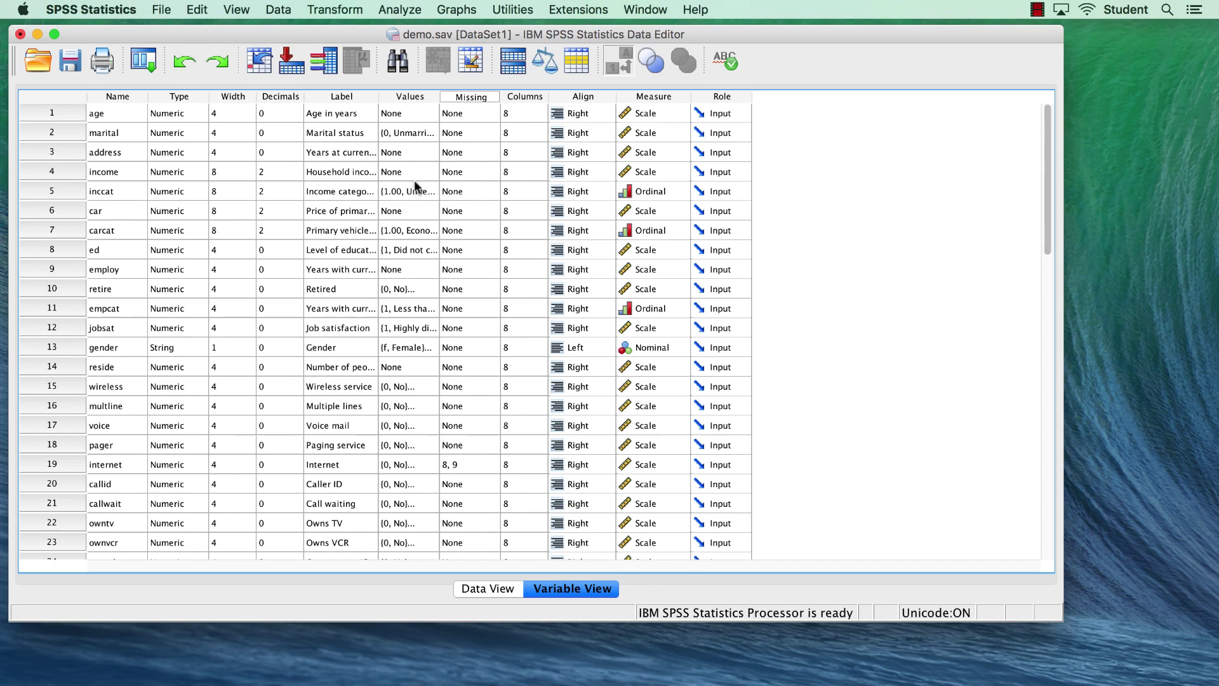
# Run Descriptive Statistics on Age in years, then return to the Data Editor.
pyautogui.click(367, 113)
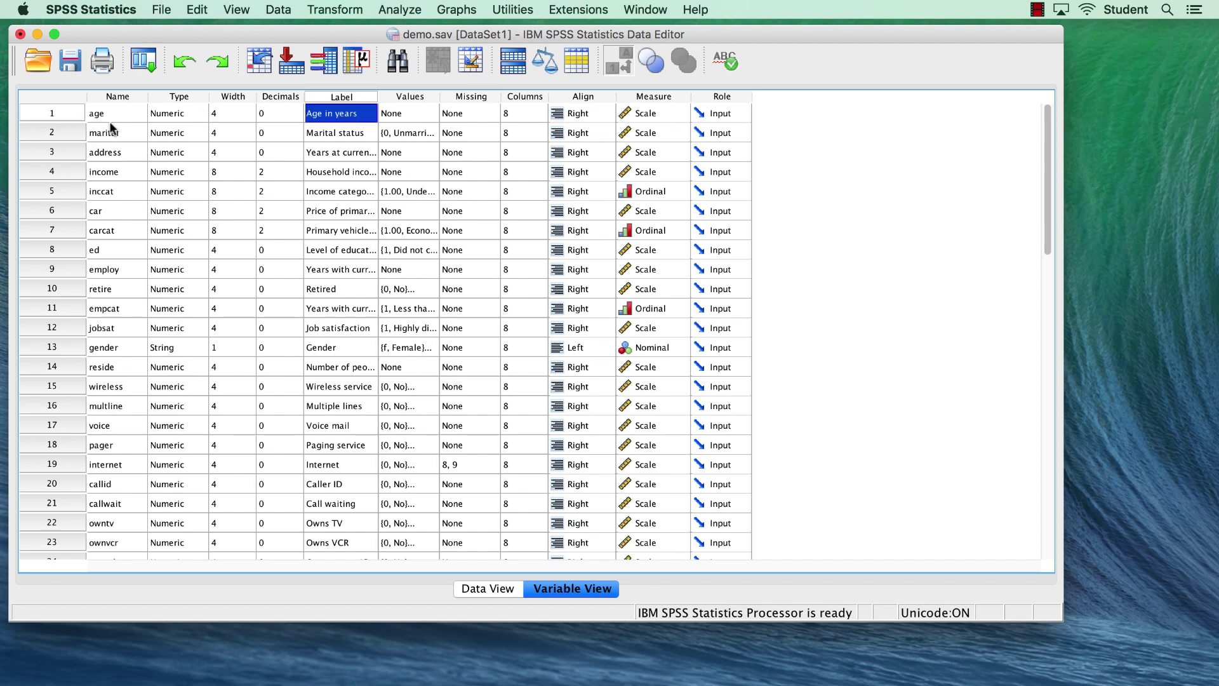
pyautogui.rightClick(78, 111)
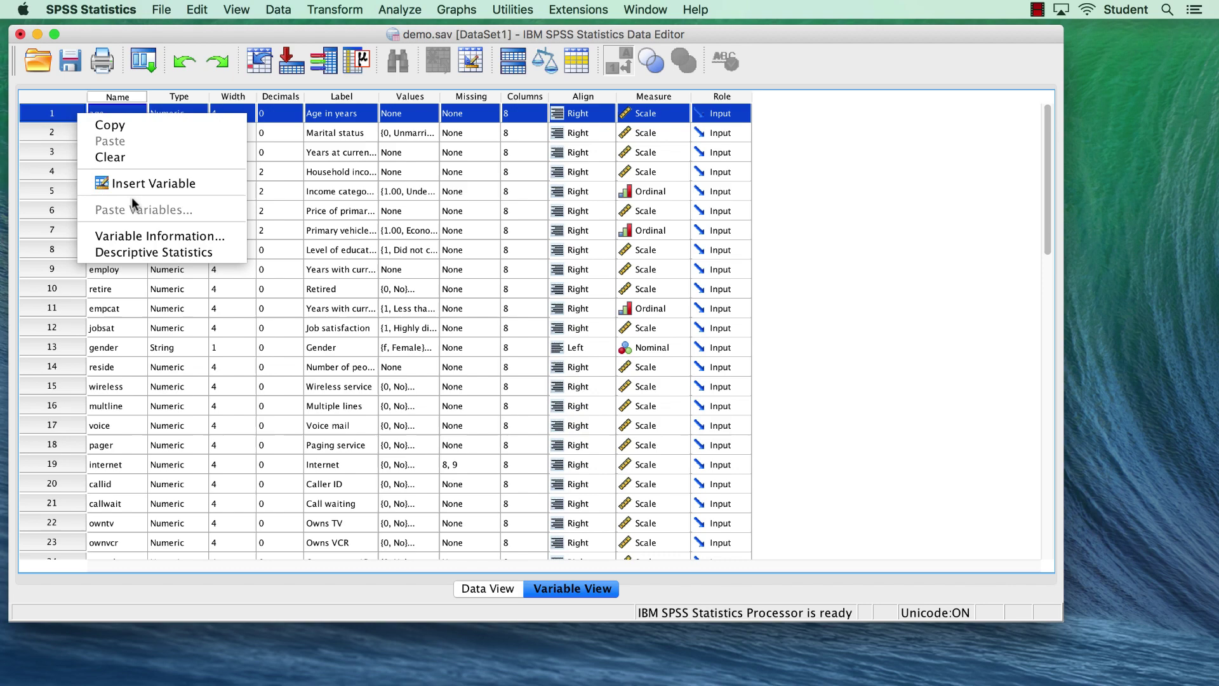
pyautogui.click(161, 249)
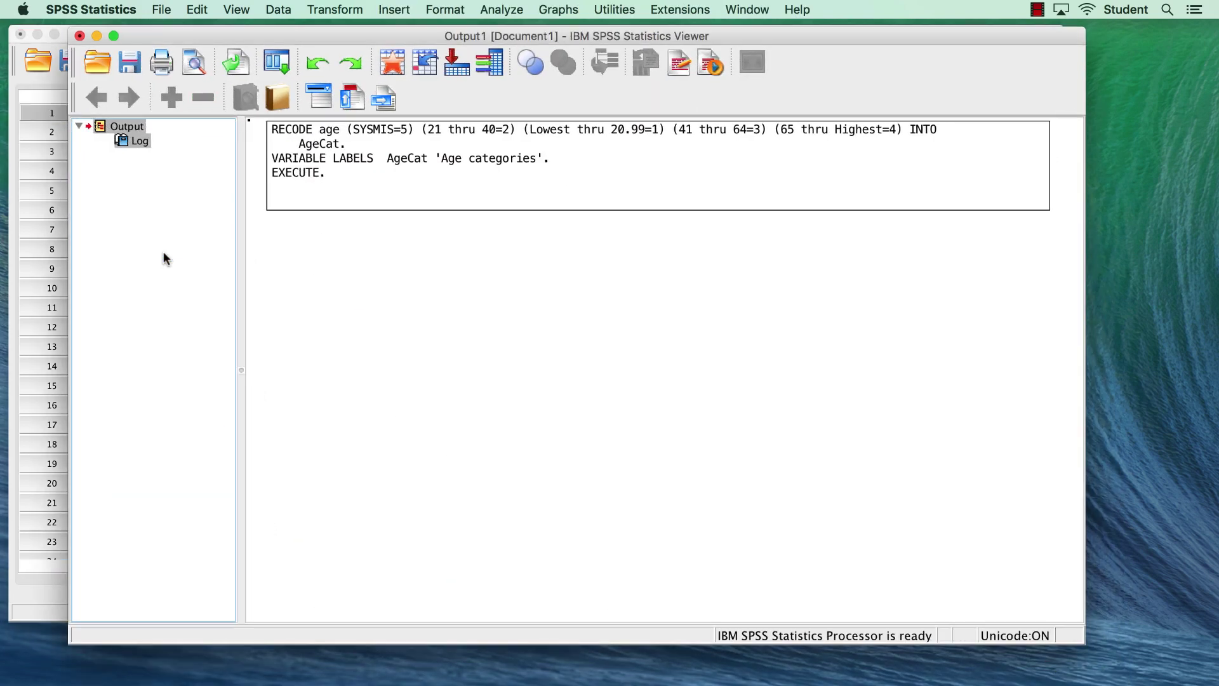
pyautogui.click(35, 585)
pyautogui.scroll(-3, 76, 445)
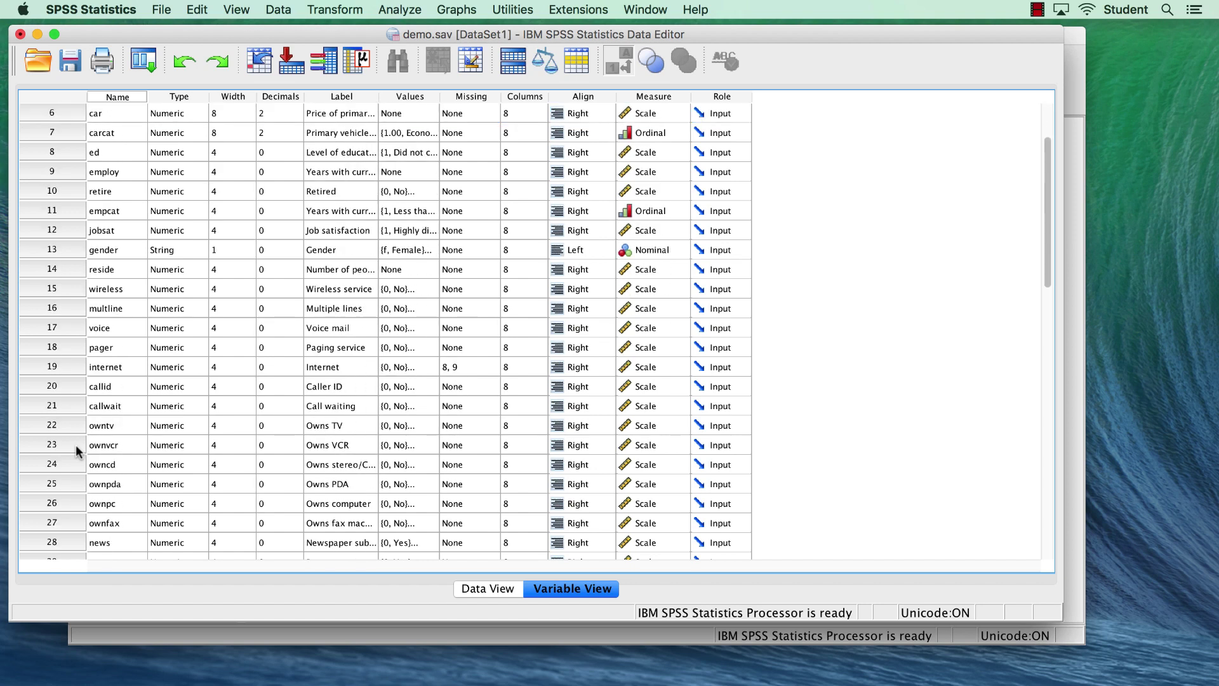
pyautogui.scroll(-4, 76, 445)
# Run Descriptive Statistics on Age categories and select its frequency table in the Viewer.
pyautogui.rightClick(74, 464)
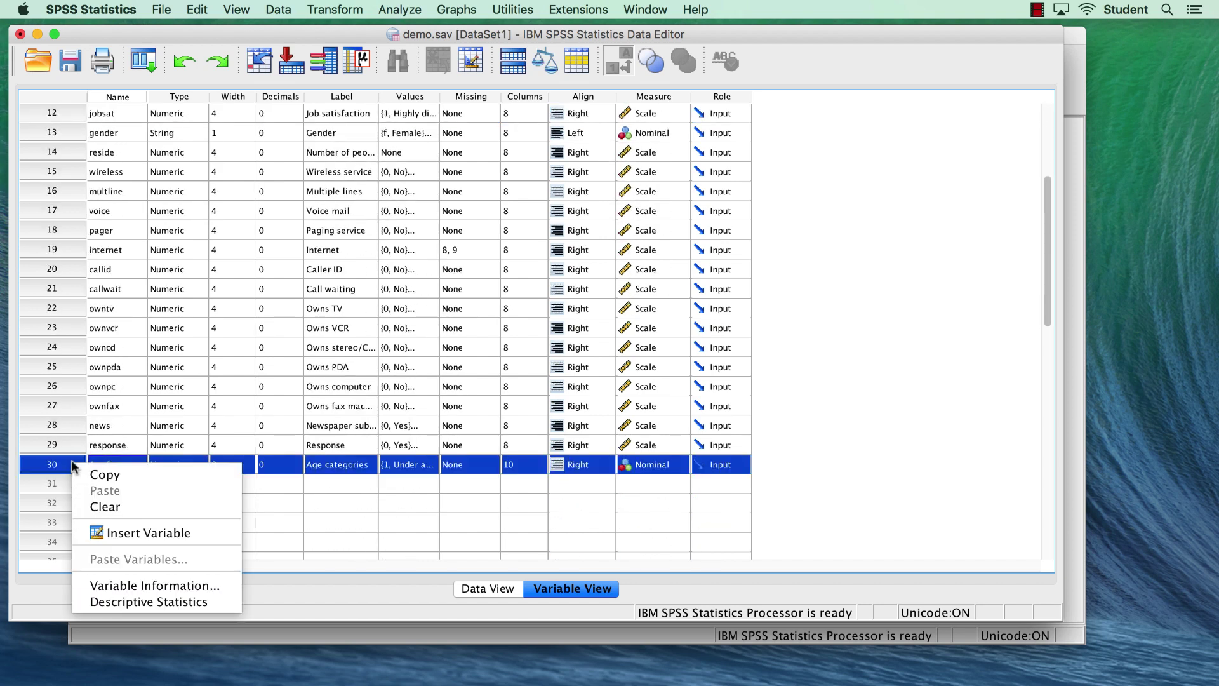
pyautogui.click(223, 604)
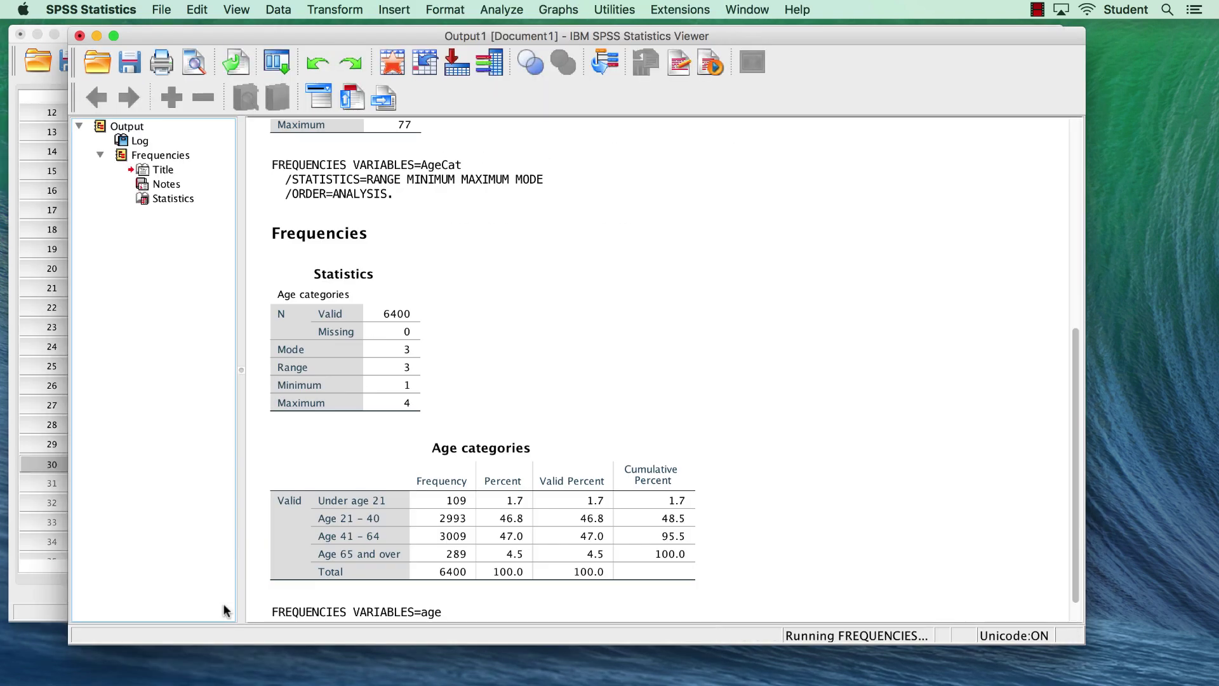
pyautogui.click(552, 435)
pyautogui.scroll(5, 718, 320)
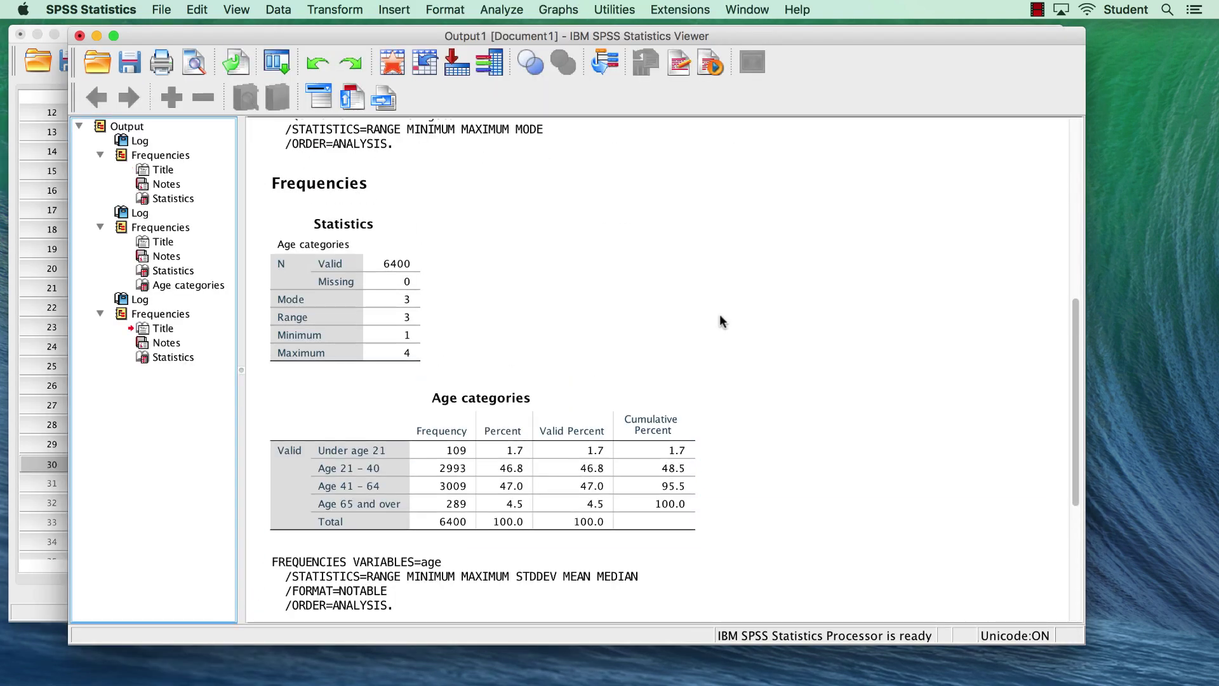
pyautogui.scroll(2, 667, 372)
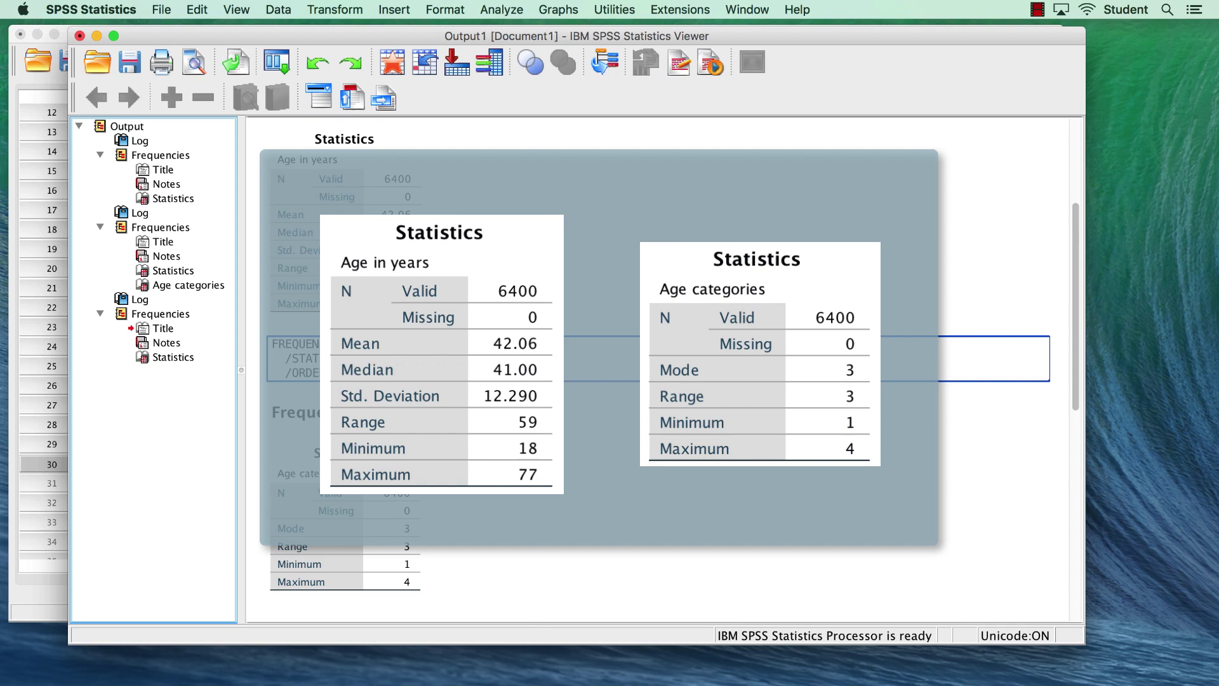
pyautogui.scroll(-2, 721, 321)
pyautogui.scroll(-2, 721, 321)
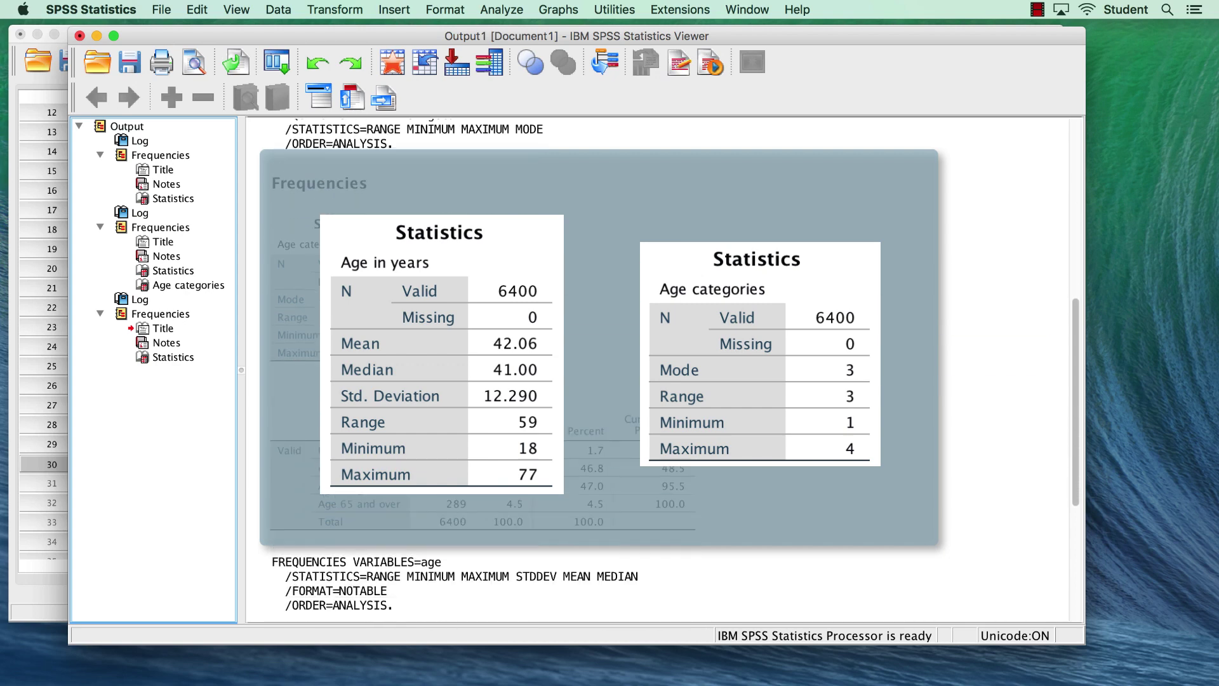
pyautogui.scroll(-2, 721, 322)
pyautogui.scroll(-1, 722, 322)
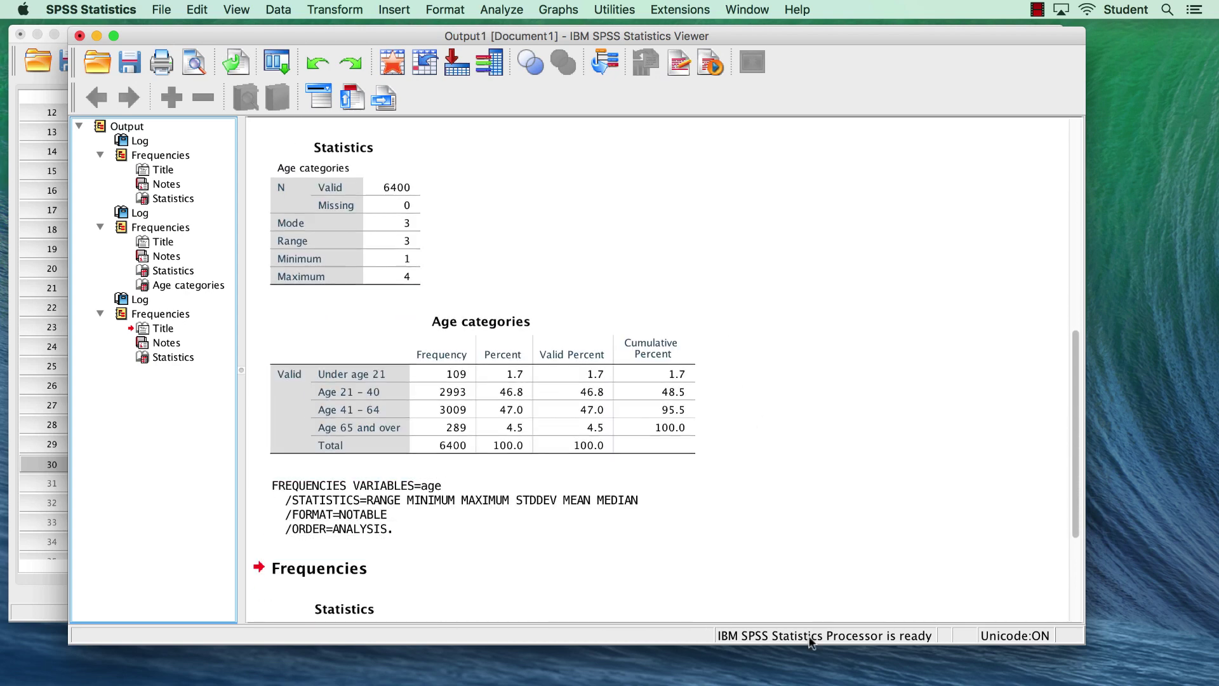